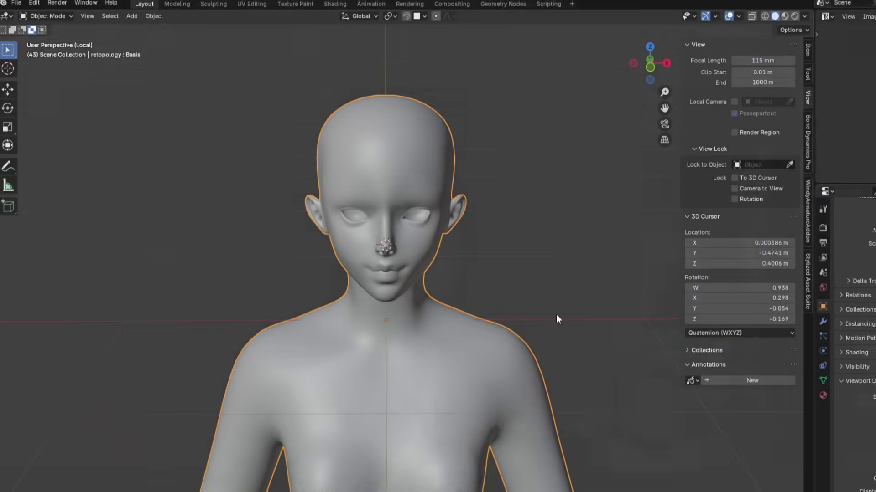
pyautogui.moveTo(511, 294)
pyautogui.mouseDown(button='middle')
pyautogui.moveTo(522, 292)
pyautogui.moveTo(516, 297)
pyautogui.mouseUp(button='middle')
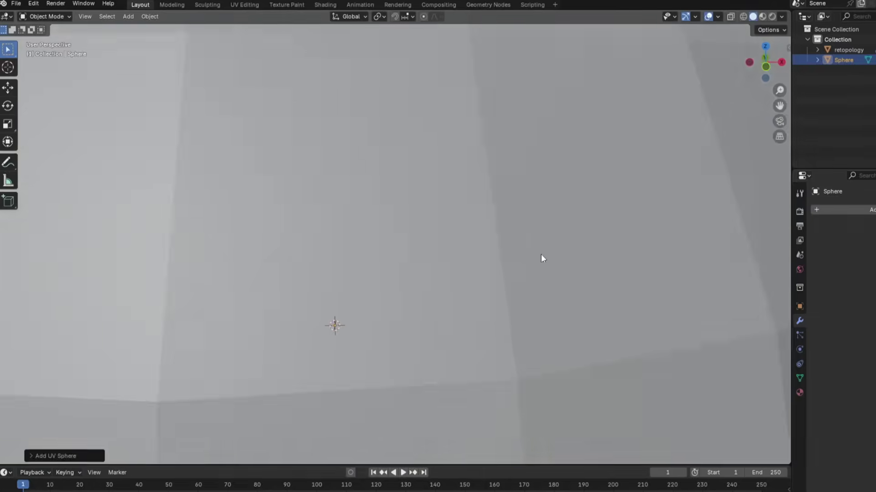
pyautogui.scroll(-10, 501, 269)
pyautogui.scroll(5, 501, 283)
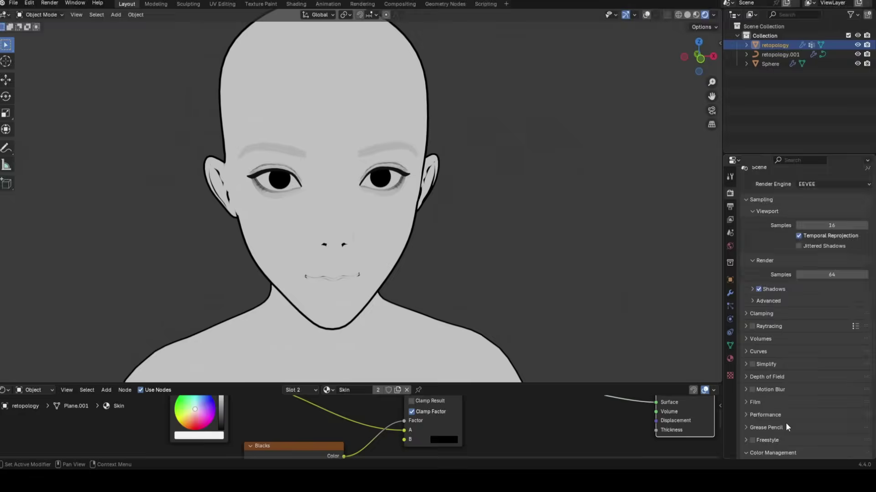
# Change the view transform in the scene's color management settings.
pyautogui.scroll(-5, 785, 422)
pyautogui.click(810, 344)
pyautogui.click(800, 339)
pyautogui.click(778, 354)
# Paint fine hair strokes on the eyebrows and light sketch strokes at their inner ends with the Paint Soft brush.
pyautogui.moveTo(387, 237)
pyautogui.mouseDown(button='middle')
pyautogui.moveTo(433, 280)
pyautogui.moveTo(530, 285)
pyautogui.moveTo(508, 292)
pyautogui.moveTo(511, 301)
pyautogui.mouseUp(button='middle')
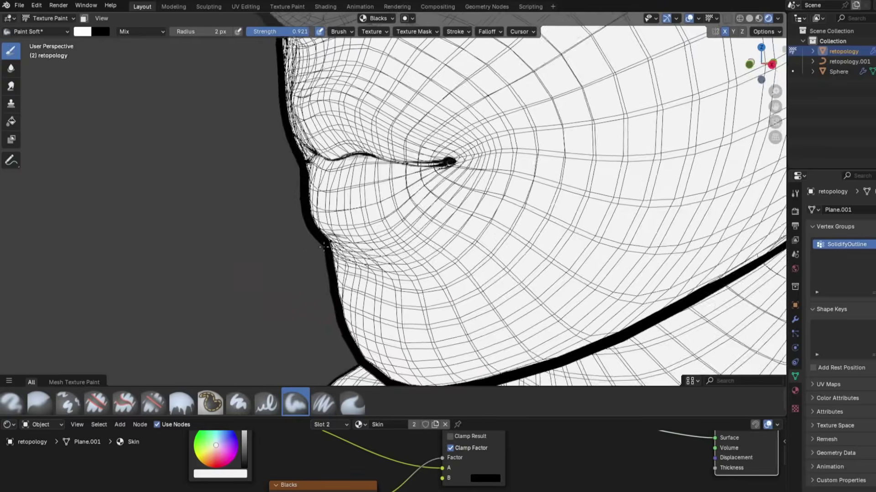
pyautogui.moveTo(324, 247); pyautogui.dragTo(401, 241, button='middle')
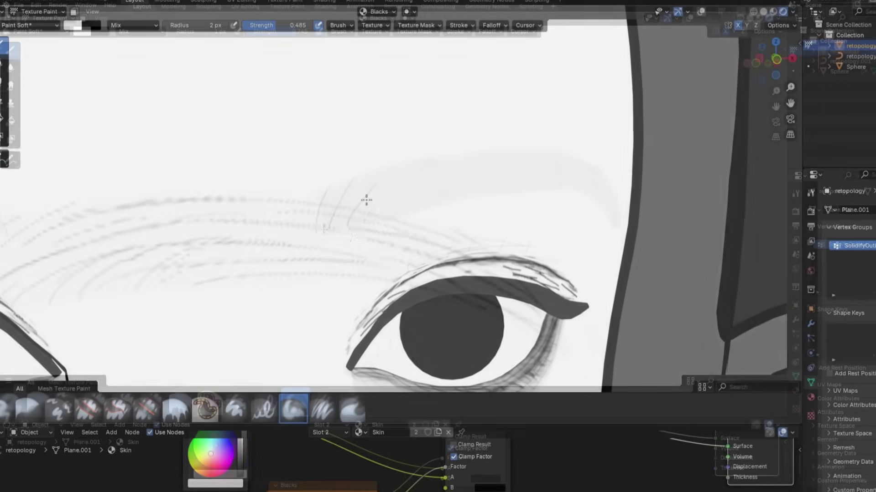
pyautogui.scroll(3, 366, 199)
pyautogui.press('f')
pyautogui.moveTo(415, 238); pyautogui.dragTo(493, 284)
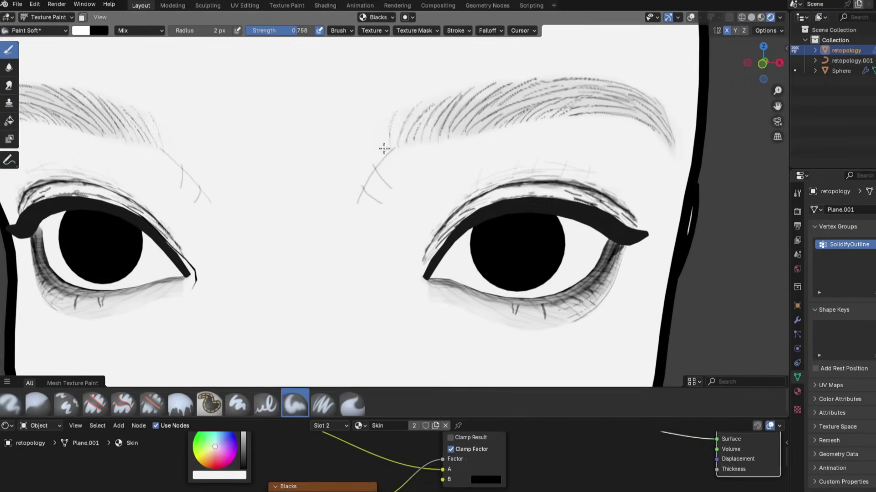
pyautogui.moveTo(383, 147)
pyautogui.mouseDown()
pyautogui.moveTo(370, 201)
pyautogui.moveTo(387, 156)
pyautogui.mouseUp()
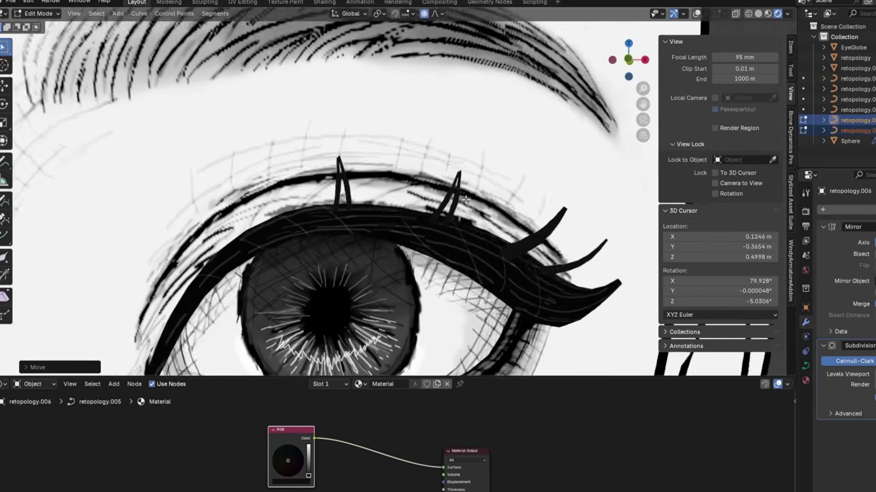
# Rotate the selected control points of the eyelash curve on the upper lid.
pyautogui.press('r')
pyautogui.click(465, 199)
pyautogui.moveTo(466, 199); pyautogui.dragTo(474, 183, button='middle')
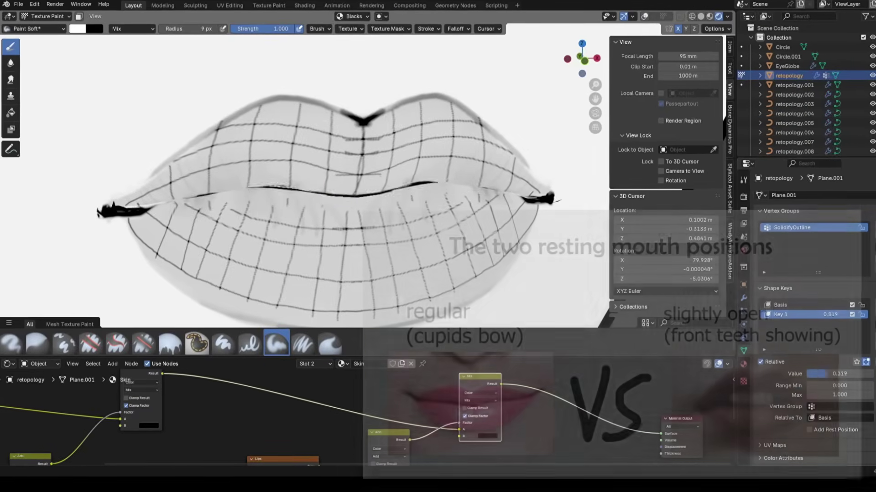
# Save the file with the painted lips and face details.
pyautogui.scroll(4, 372, 204)
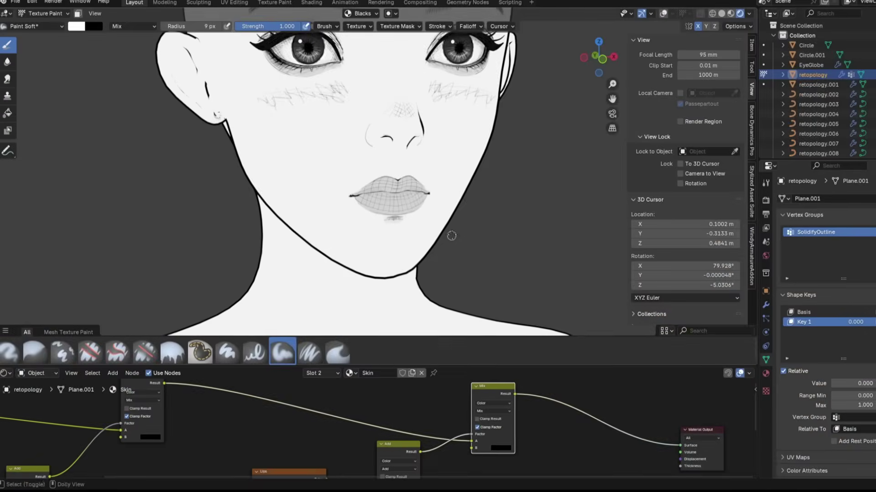
pyautogui.hotkey('ctrl', 's')
pyautogui.scroll(8, 254, 192)
pyautogui.scroll(-6, 254, 192)
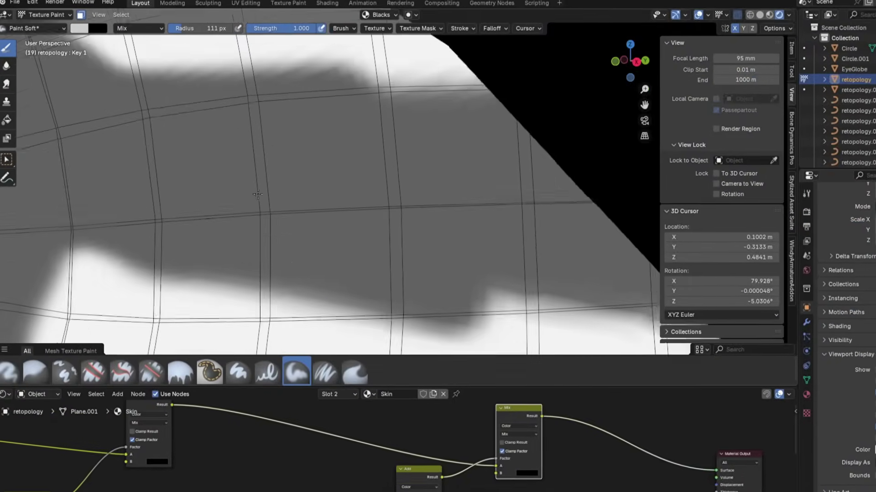
pyautogui.scroll(-6, 257, 195)
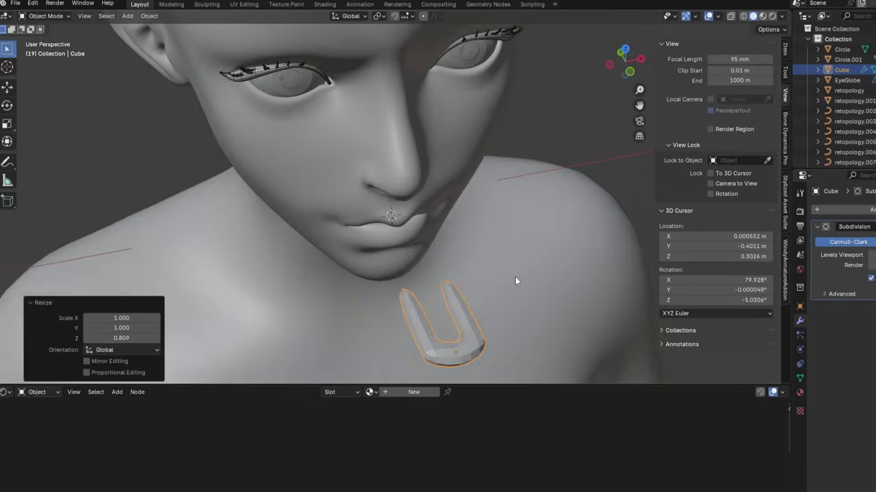
# Move the U-shaped Cube mesh in front of the mouth along the Y axis.
pyautogui.press('g')
pyautogui.press('y')
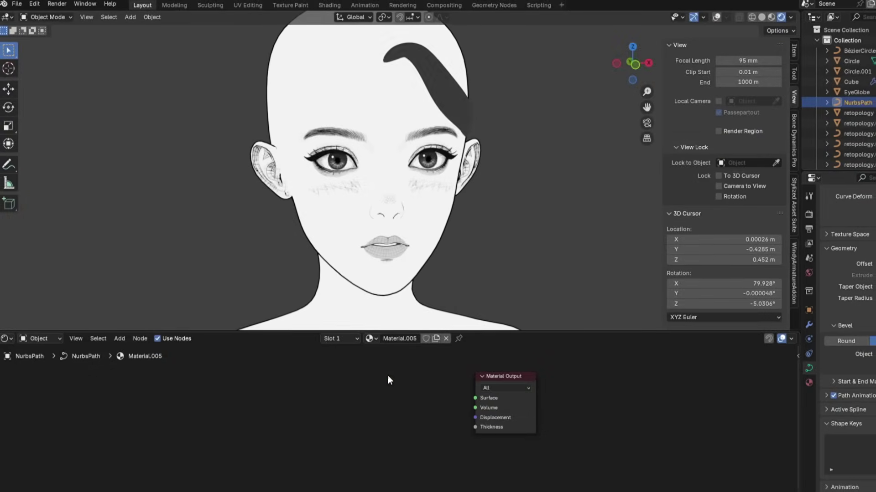
# Add an RGB node to the hair strand's Material.005 and connect its color to the Surface of the Material Output.
pyautogui.write('r')
pyautogui.press('Return')
pyautogui.click(352, 371)
pyautogui.moveTo(411, 385); pyautogui.dragTo(476, 401)
# Darken the hair strand's RGB color by setting its value to 0.01.
pyautogui.moveTo(404, 404); pyautogui.dragTo(404, 430)
pyautogui.click(387, 449)
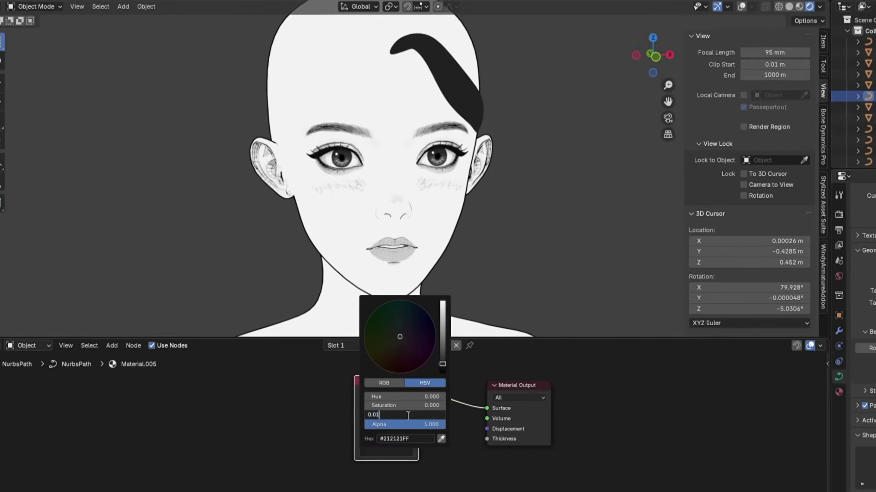
pyautogui.click(14, 343)
pyautogui.click(128, 391)
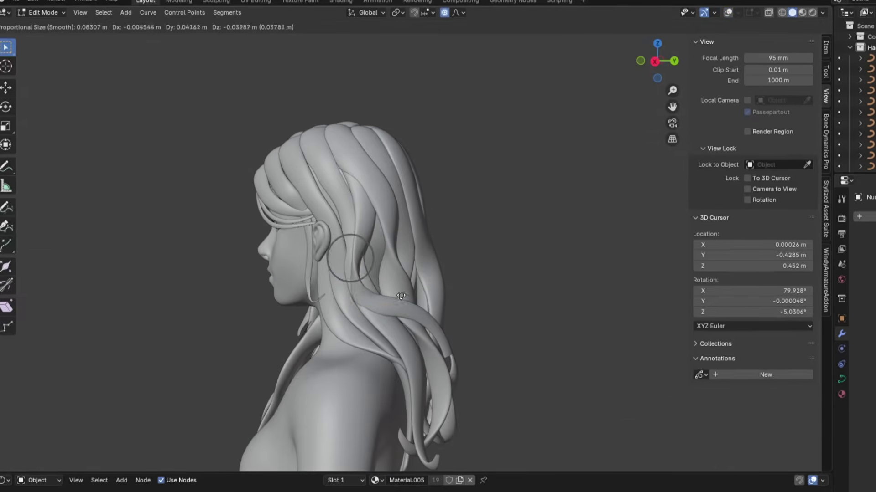
# Move the selected control points of the hair strand behind the ear outward with proportional editing.
pyautogui.click(467, 320)
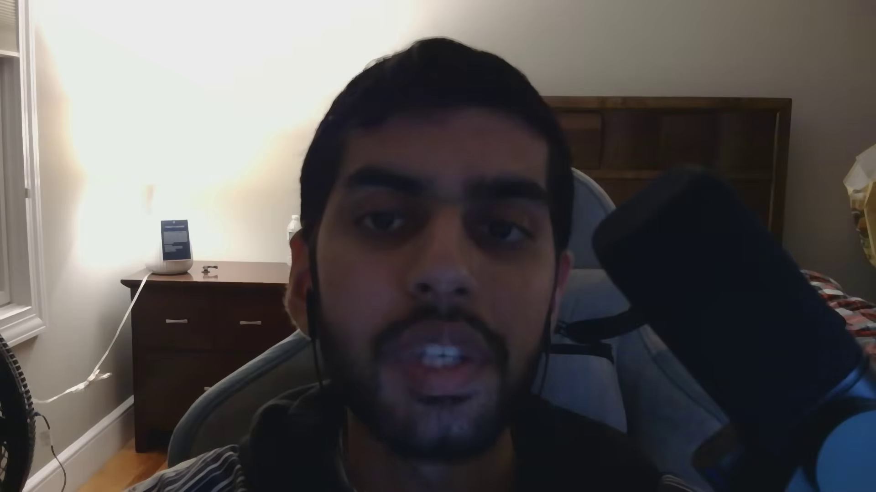
pyautogui.moveTo(388, 269); pyautogui.dragTo(346, 285)
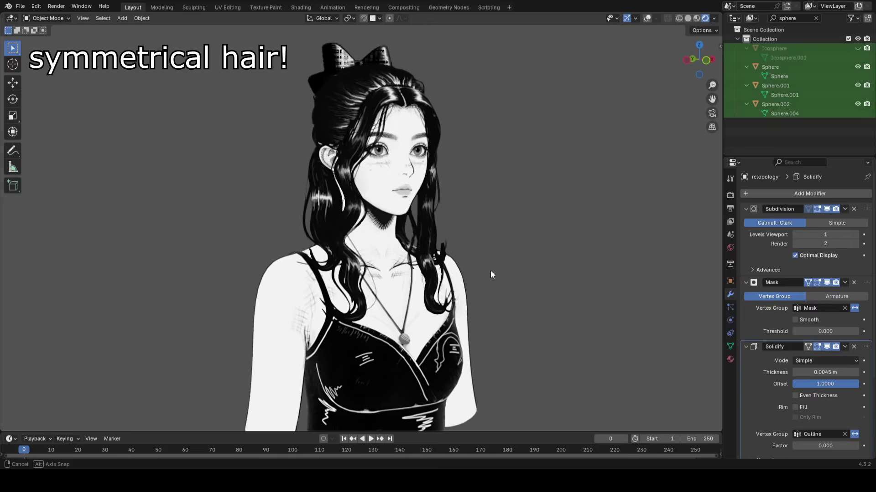
pyautogui.moveTo(490, 274); pyautogui.dragTo(509, 294, button='middle')
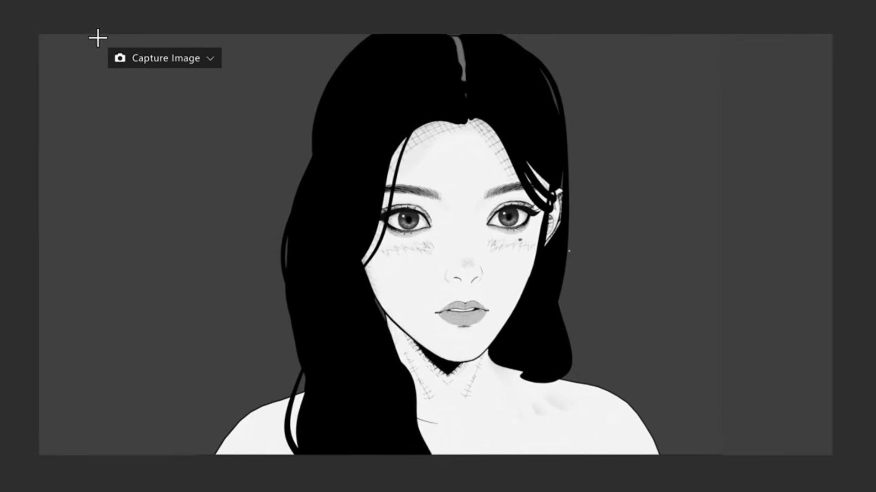
# Capture a screen image of the character's portrait and examine its mirrored version.
pyautogui.moveTo(97, 35); pyautogui.dragTo(784, 447)
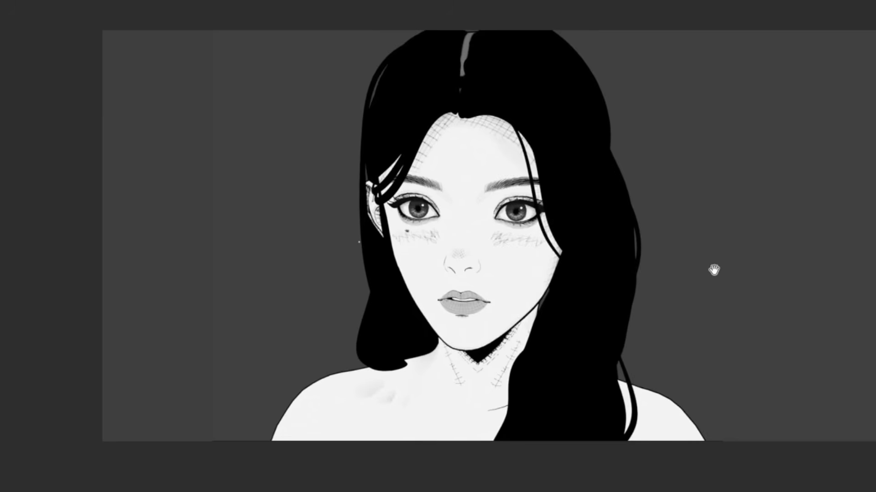
pyautogui.moveTo(713, 270); pyautogui.dragTo(678, 275)
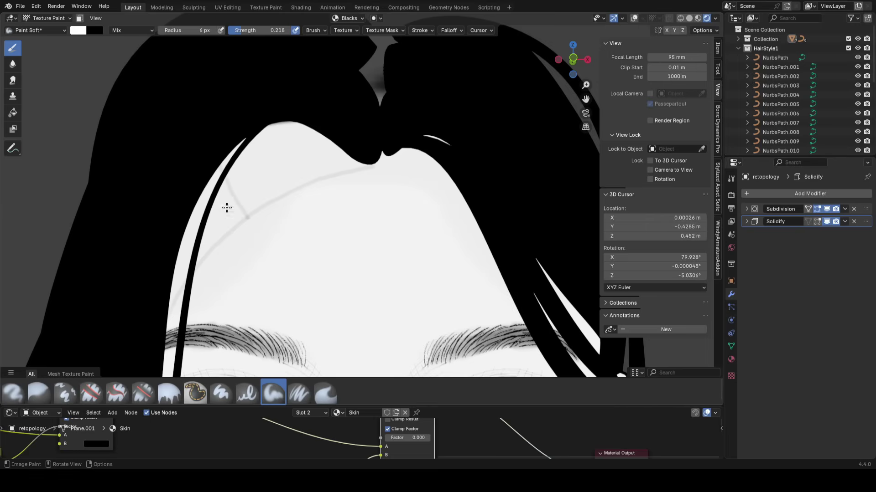
# Paint soft cross-hatched shading on the forehead along the hairline with the Paint Soft brush.
pyautogui.scroll(3, 263, 152)
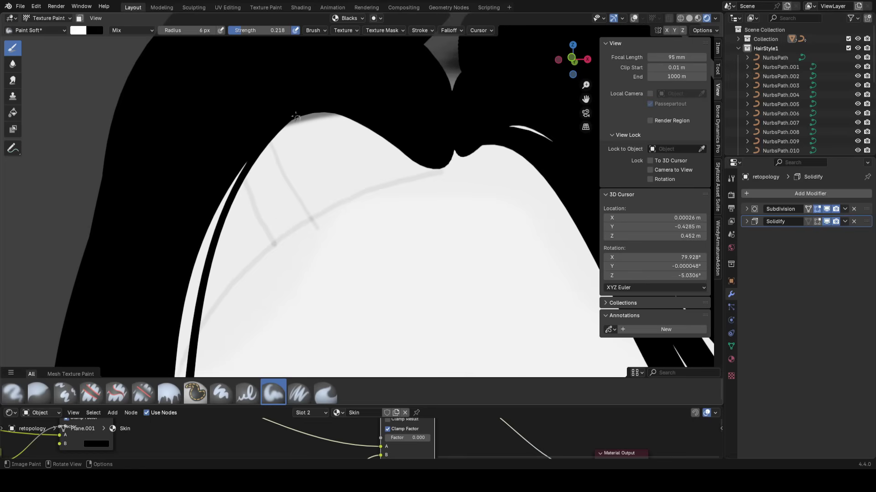
pyautogui.scroll(2, 232, 202)
pyautogui.moveTo(252, 43); pyautogui.dragTo(316, 165)
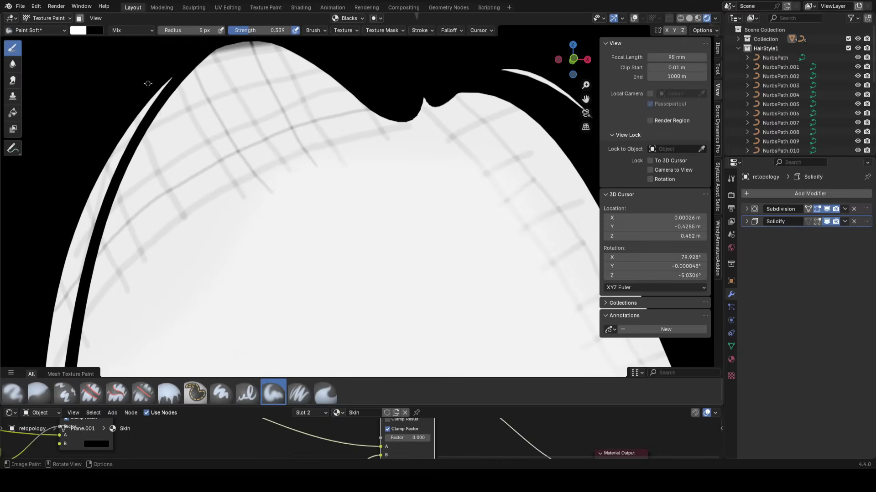
pyautogui.scroll(-6, 348, 143)
pyautogui.scroll(6, 397, 179)
pyautogui.moveTo(347, 160)
pyautogui.mouseDown(button='middle')
pyautogui.moveTo(325, 161)
pyautogui.moveTo(348, 172)
pyautogui.mouseUp(button='middle')
pyautogui.scroll(-5, 385, 162)
pyautogui.scroll(5, 352, 141)
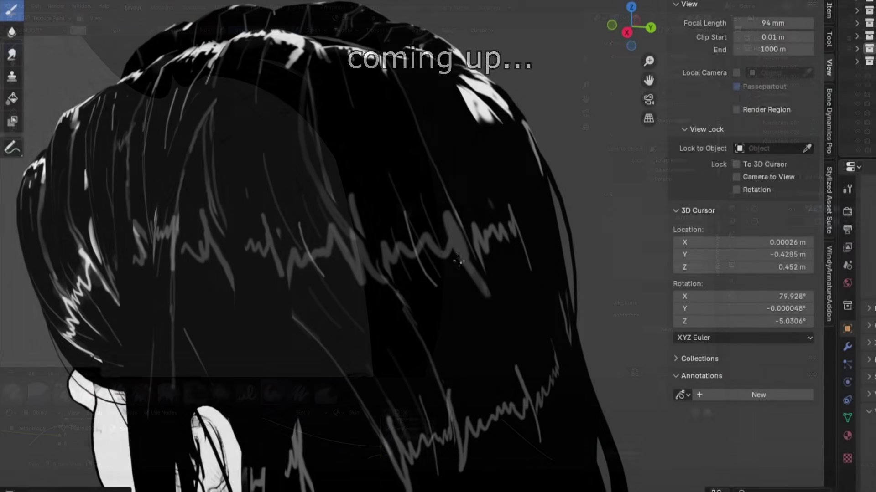
# Paint thin highlight strands down the black hair behind the ear.
pyautogui.moveTo(480, 327); pyautogui.dragTo(514, 454)
pyautogui.keyDown('shift'); pyautogui.moveTo(514, 453); pyautogui.dragTo(514, 425, button='middle'); pyautogui.keyUp('shift')
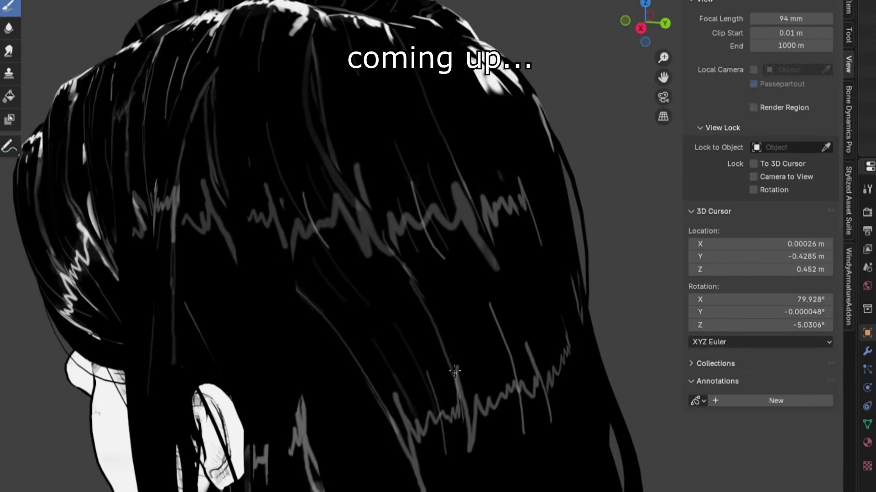
pyautogui.moveTo(474, 254); pyautogui.dragTo(515, 339)
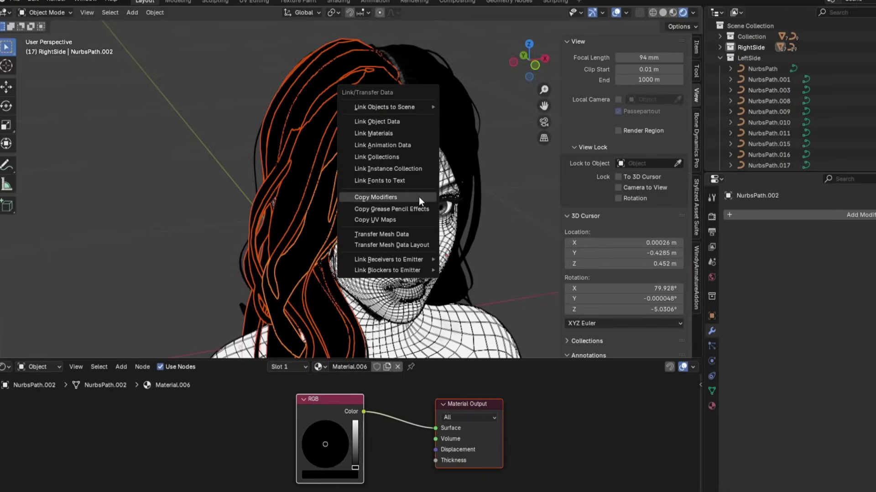
# Link the active strand's Material.006 to the selected hair strands and raise the brightness of its RGB color.
pyautogui.click(390, 132)
pyautogui.moveTo(357, 459); pyautogui.dragTo(362, 425)
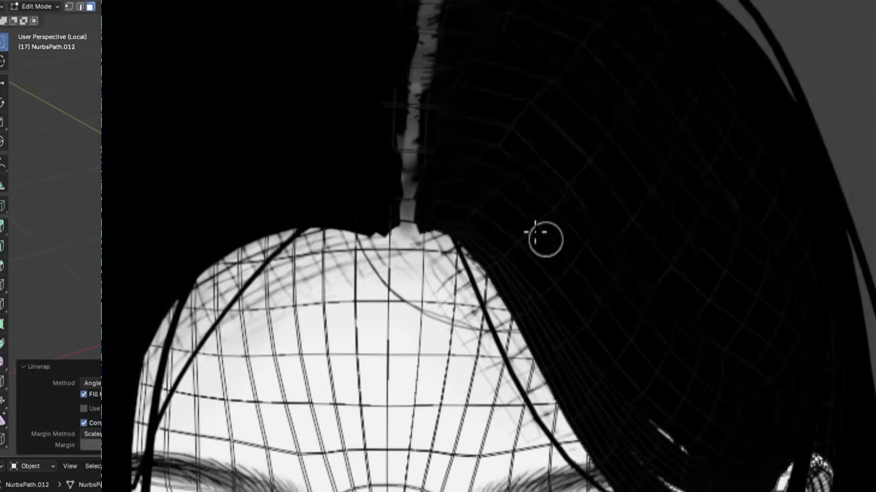
# Paint a stroke along the hair parting above the forehead.
pyautogui.moveTo(404, 223)
pyautogui.mouseDown()
pyautogui.moveTo(500, 251)
pyautogui.moveTo(431, 162)
pyautogui.mouseUp()
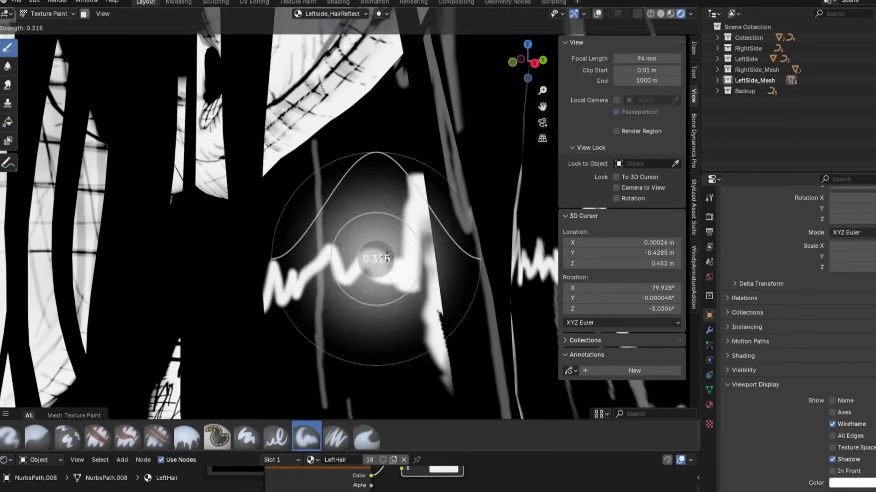
# Adjust the brush strength for painting hair reflections on the Leftside_HairReflect texture.
pyautogui.click(386, 259)
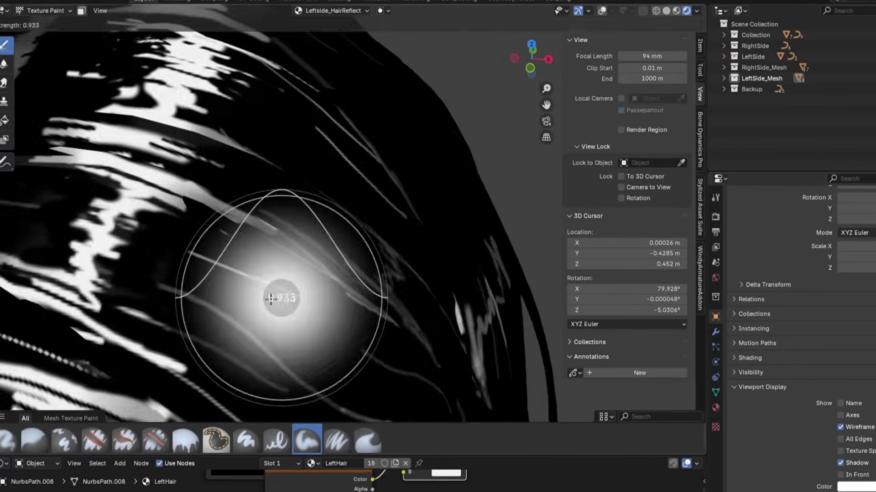
pyautogui.click(329, 253)
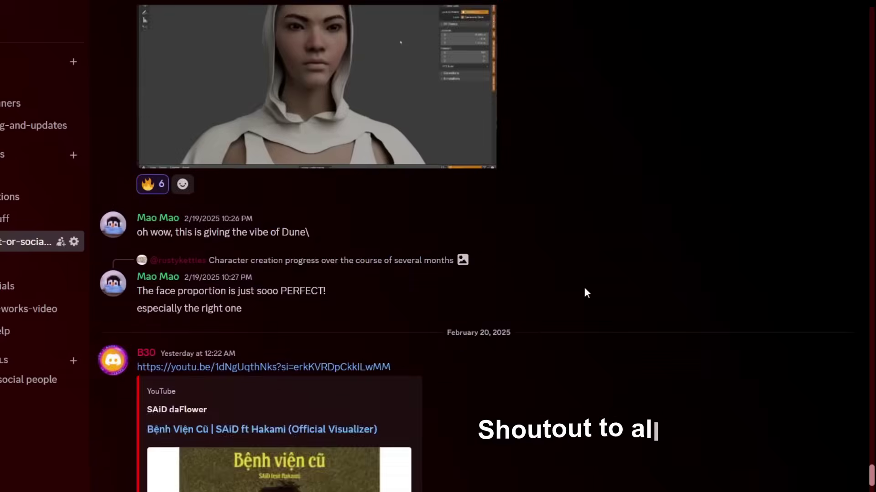
# Switch to Discord and browse the members' artwork posts in the art-sharing, member-works-video and general channels.
pyautogui.scroll(15, 586, 289)
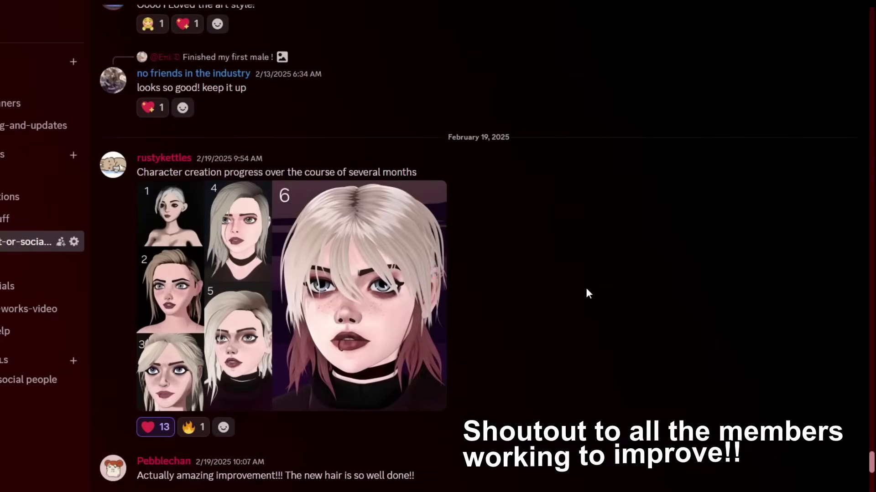
pyautogui.scroll(20, 586, 289)
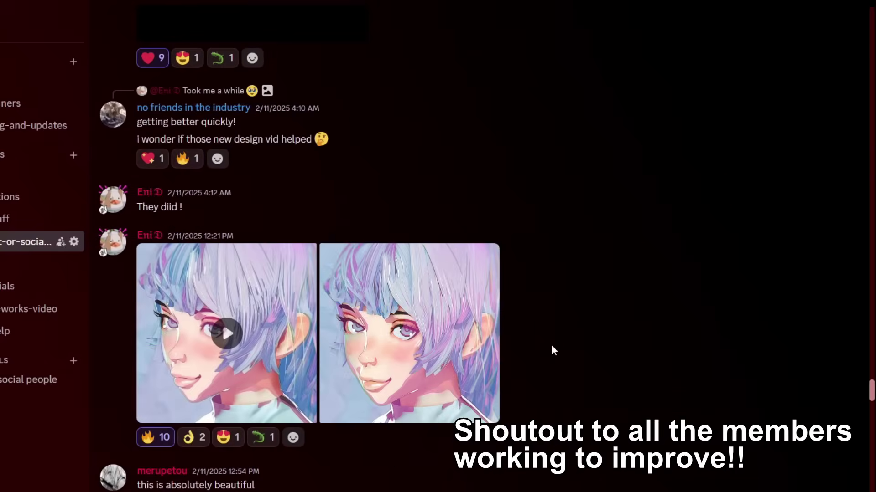
pyautogui.scroll(2, 551, 349)
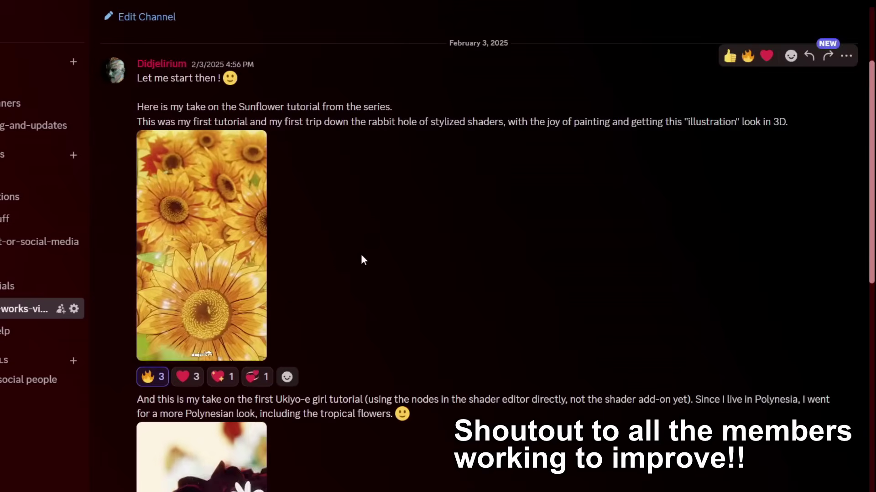
pyautogui.scroll(-4, 476, 232)
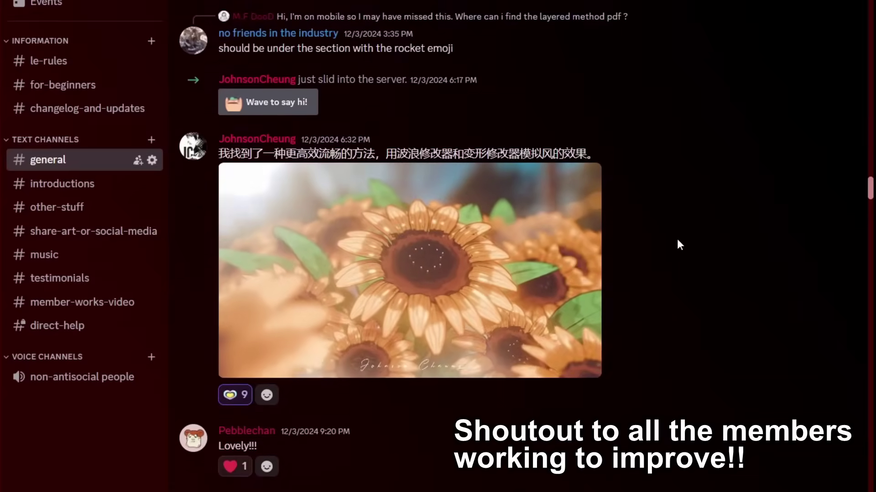
pyautogui.scroll(-3, 677, 242)
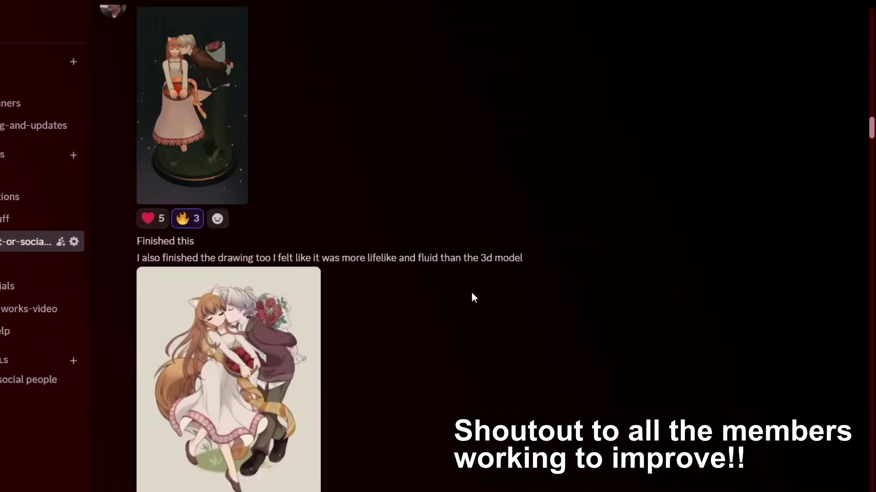
pyautogui.scroll(8, 471, 292)
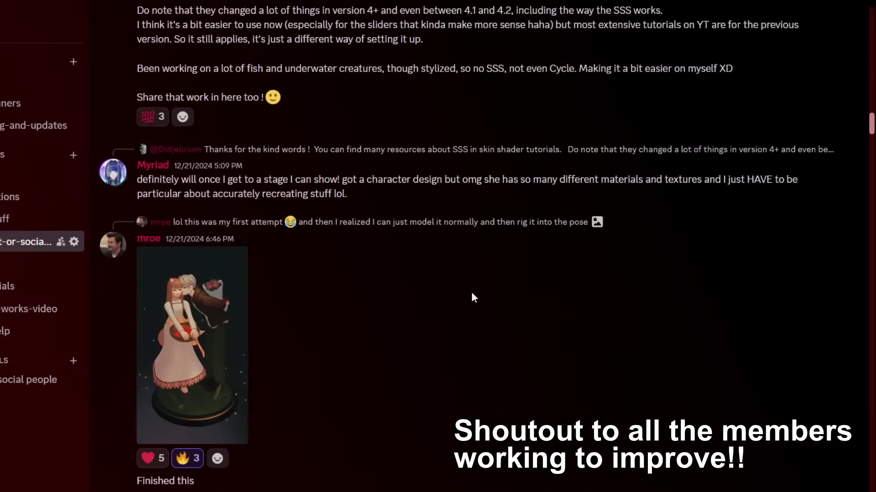
pyautogui.scroll(15, 472, 292)
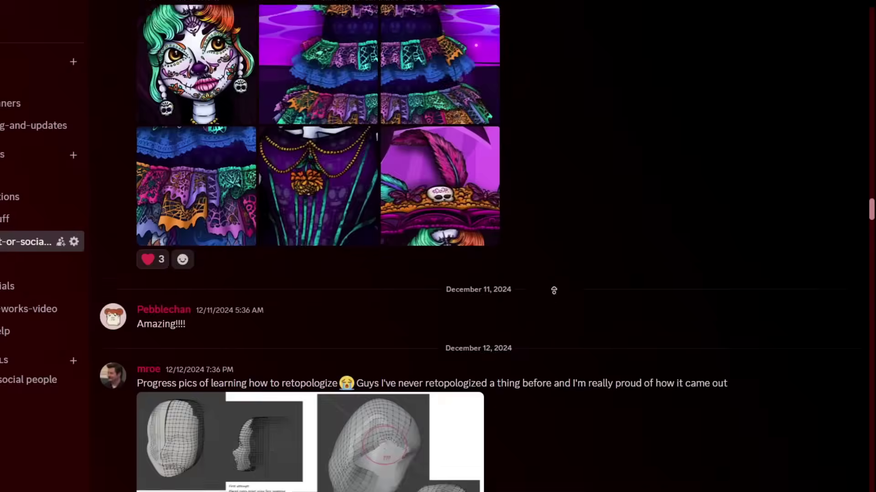
pyautogui.scroll(-2, 554, 279)
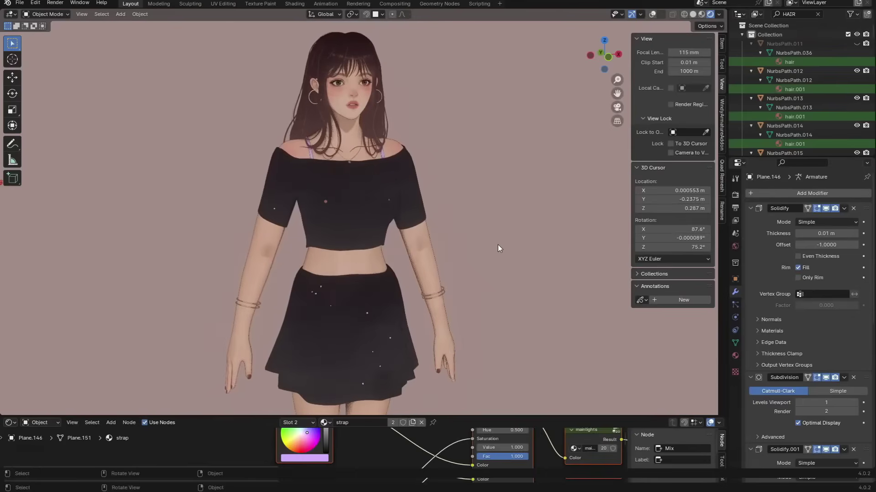
# Raise the character rig's selected control about 0.256 m along Z in Pose Mode.
pyautogui.press('g')
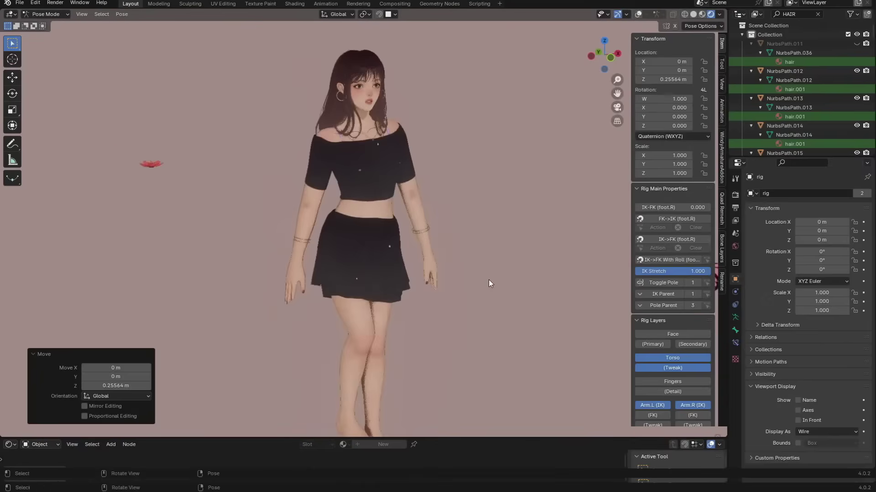
pyautogui.moveTo(488, 280); pyautogui.dragTo(473, 294, button='middle')
pyautogui.scroll(-5, 473, 294)
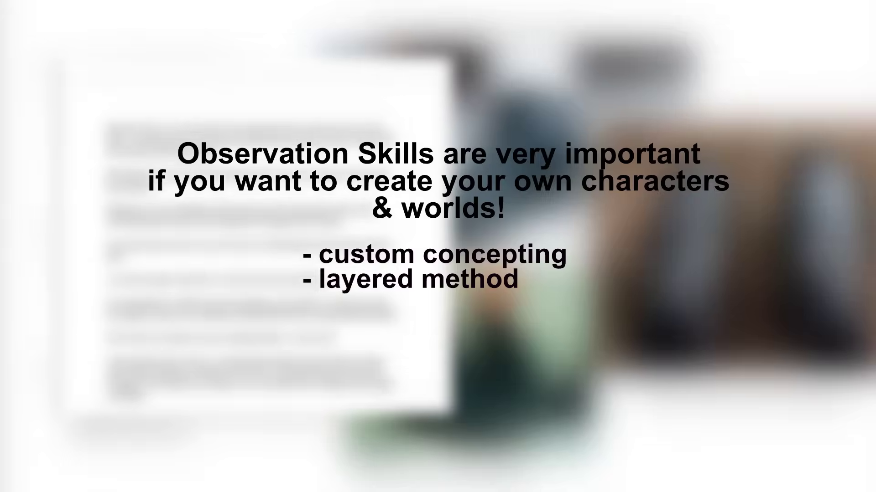
# Switch to Clip Studio Paint and draw red curved guide strokes over the foam and side of the waterfall concept image.
pyautogui.moveTo(319, 309); pyautogui.dragTo(495, 373)
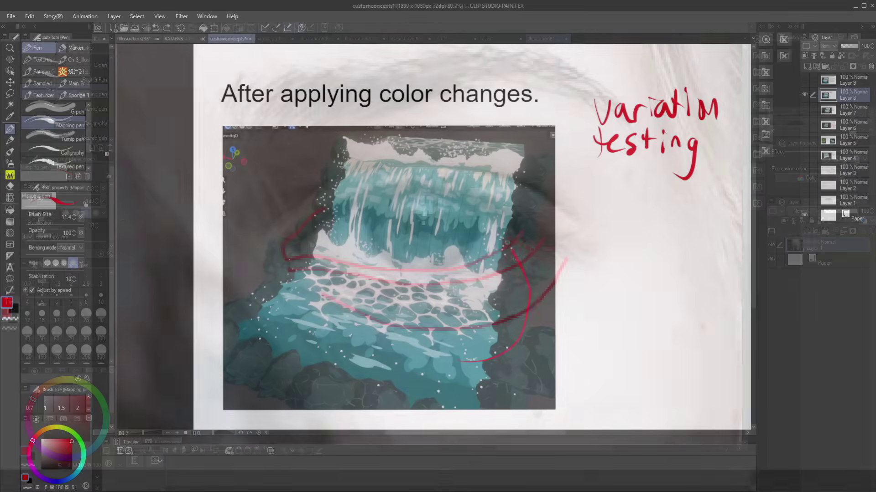
pyautogui.moveTo(491, 247); pyautogui.dragTo(517, 317)
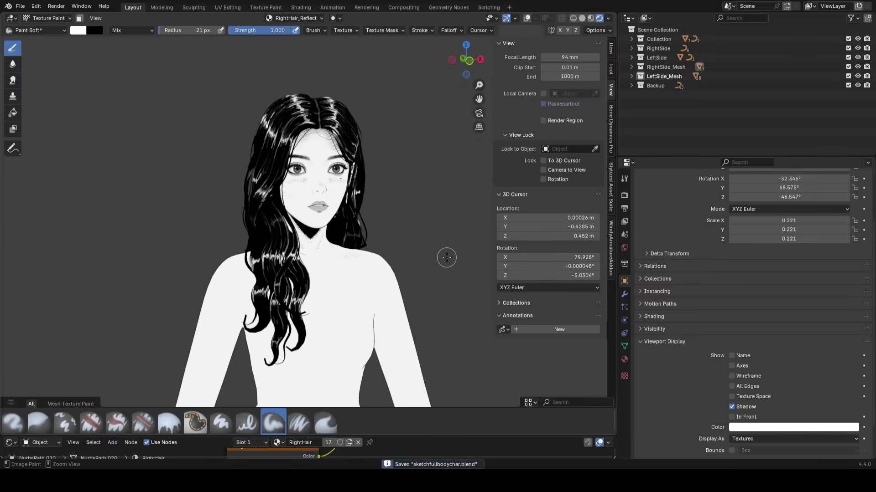
# Return the hair mesh from Texture Paint to Object Mode and save sketchfullbodychar.blend.
pyautogui.hotkey('ctrl', 'Tab')
pyautogui.moveTo(395, 159); pyautogui.dragTo(382, 168, button='middle')
pyautogui.scroll(-4, 382, 169)
pyautogui.scroll(-1, 386, 189)
pyautogui.moveTo(395, 214)
pyautogui.keyDown('shift'); pyautogui.mouseDown(button='middle')
pyautogui.moveTo(387, 189)
pyautogui.moveTo(351, 255)
pyautogui.mouseUp(button='middle'); pyautogui.keyUp('shift')
pyautogui.hotkey('ctrl', 's')
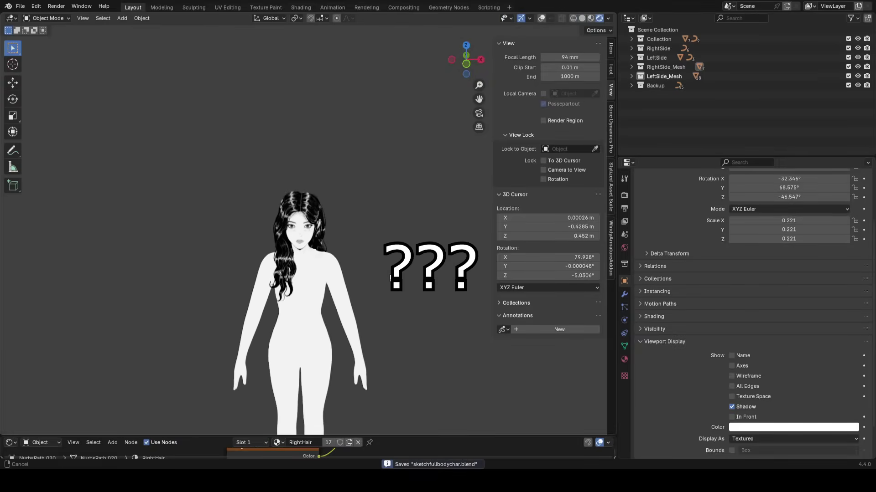
pyautogui.scroll(5, 344, 201)
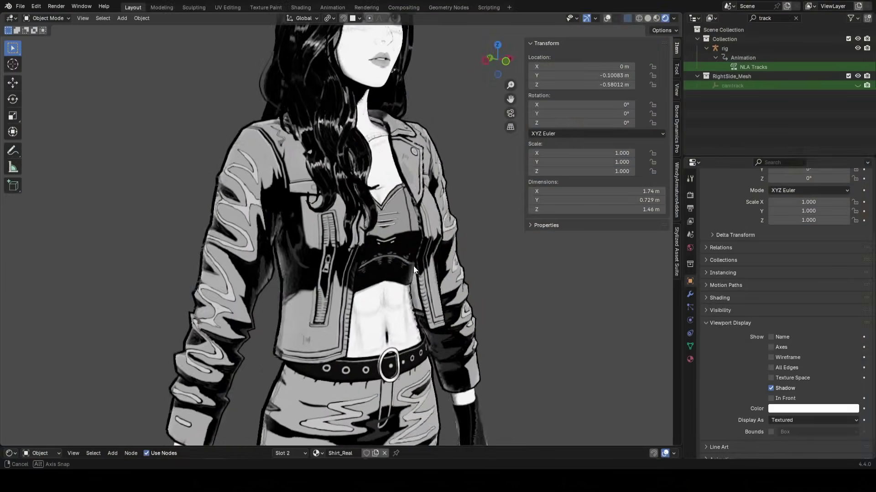
pyautogui.moveTo(413, 267); pyautogui.dragTo(402, 301, button='middle')
# Extrude the mirrored plane's vertices over the chest surface and move the lower front edge along Z to shape the crop top.
pyautogui.click(260, 354)
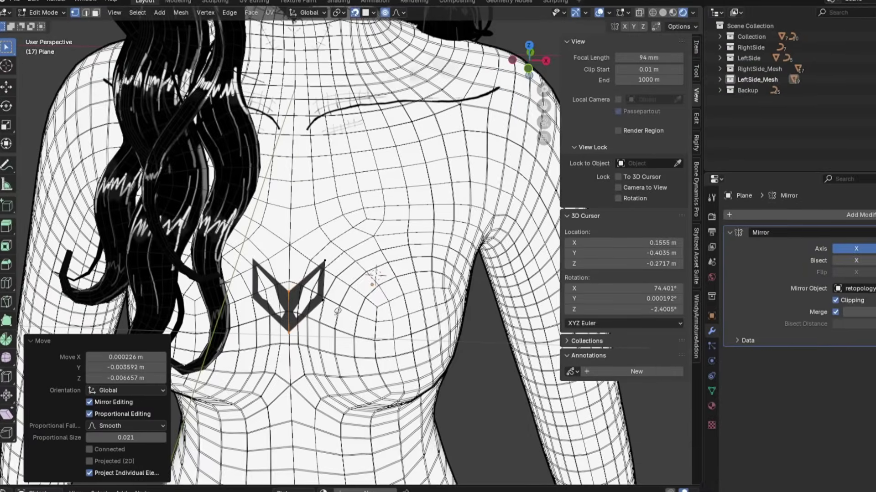
pyautogui.press('g')
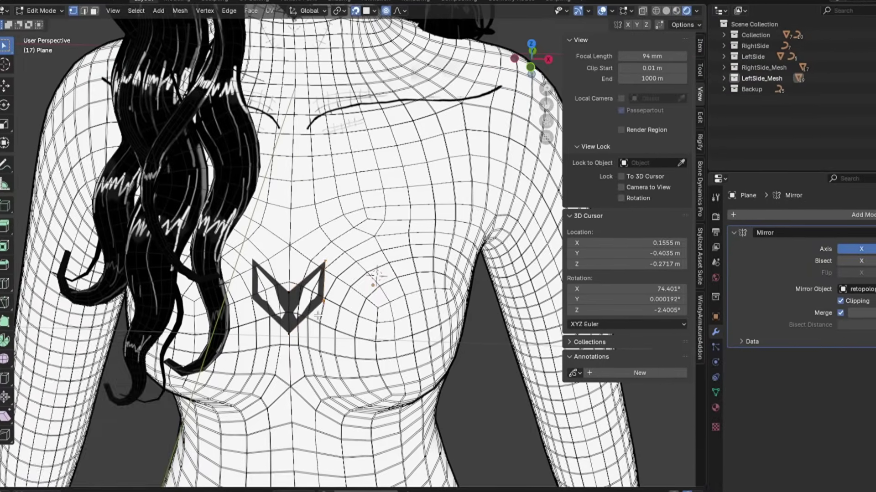
pyautogui.press('e')
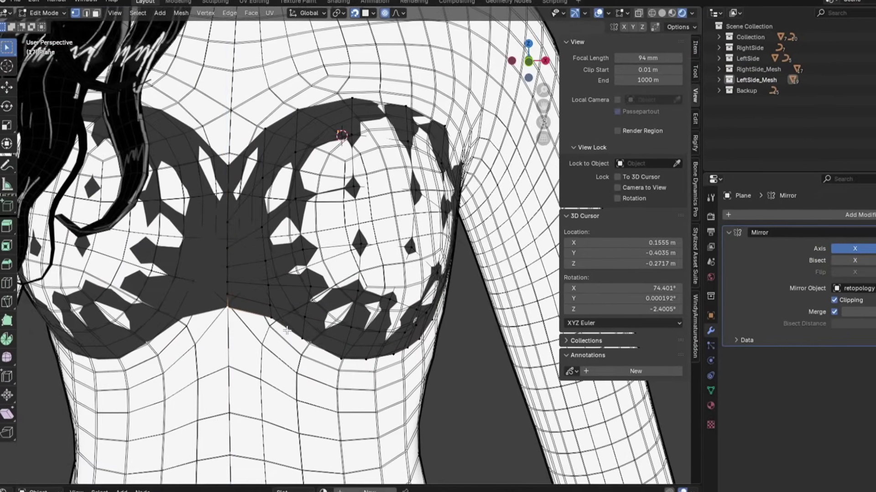
pyautogui.press('g')
pyautogui.press('z')
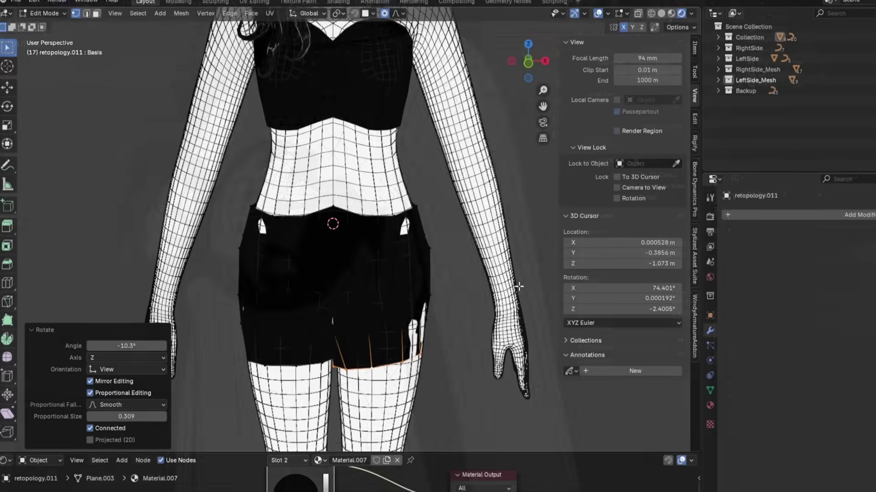
# Move the selected hem edges of the shorts' leg to fit the thigh.
pyautogui.press('g')
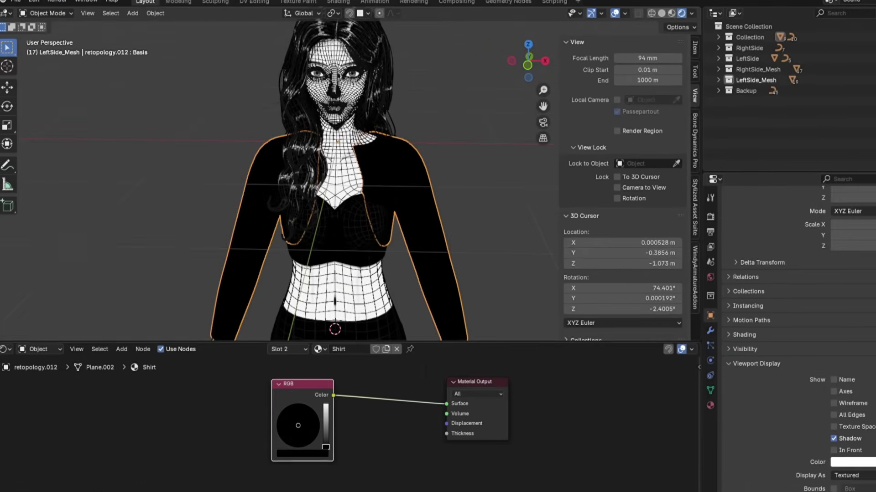
pyautogui.scroll(-3, 447, 201)
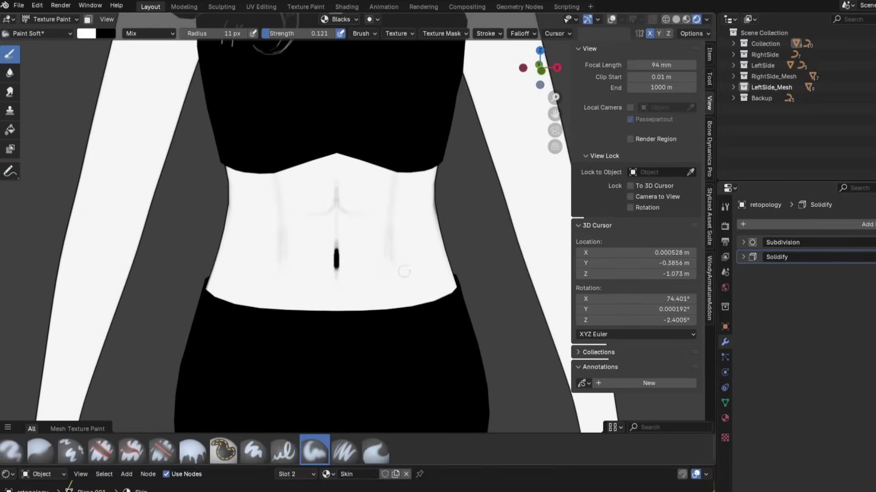
pyautogui.scroll(4, 269, 337)
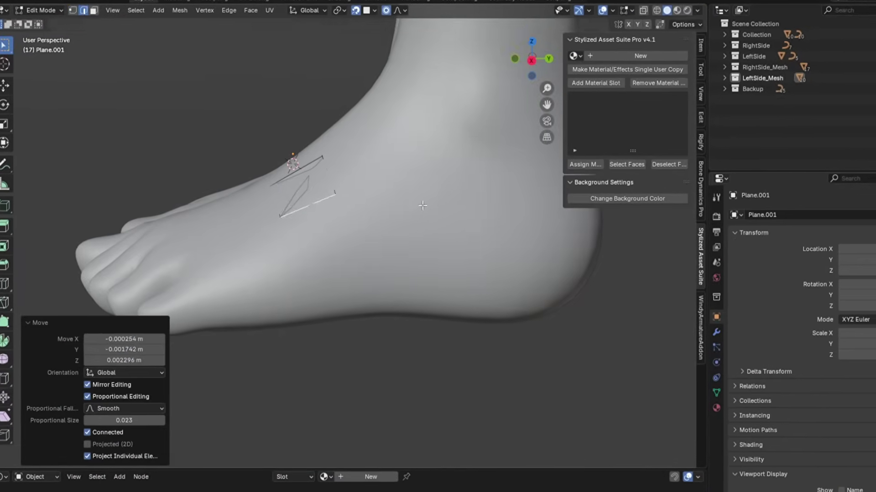
# Rotate the shoe mesh's selected edge on the foot and extrude the heel's underside about 0.112 m downward.
pyautogui.press('r')
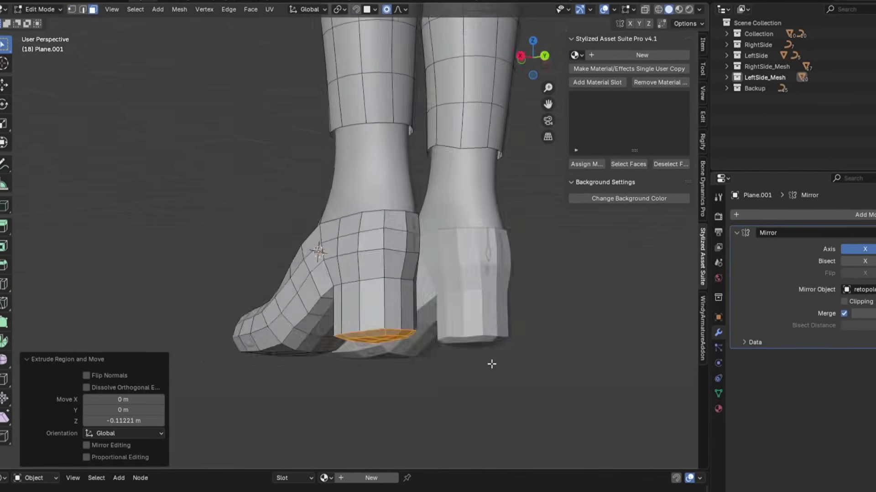
pyautogui.press('e')
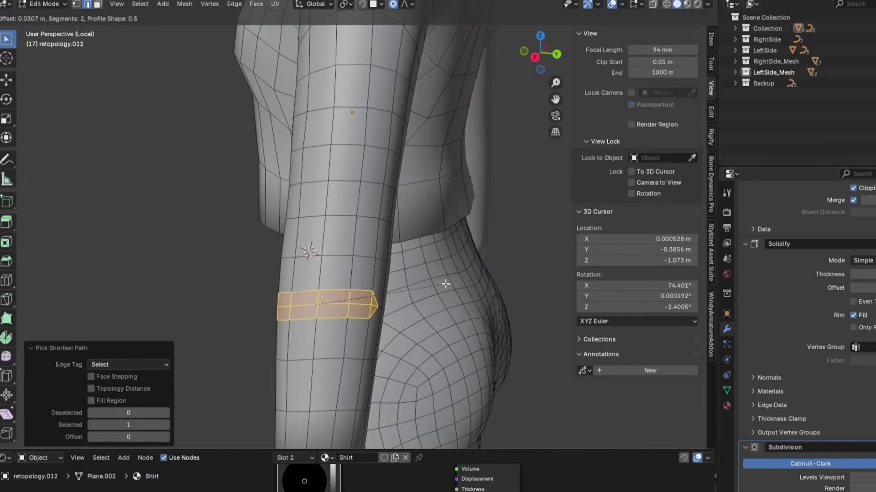
# Bevel the jacket sleeve's edge loop by about 0.031 m with 2 segments and merge the selected vertices near the armpit at their center.
pyautogui.click(446, 284)
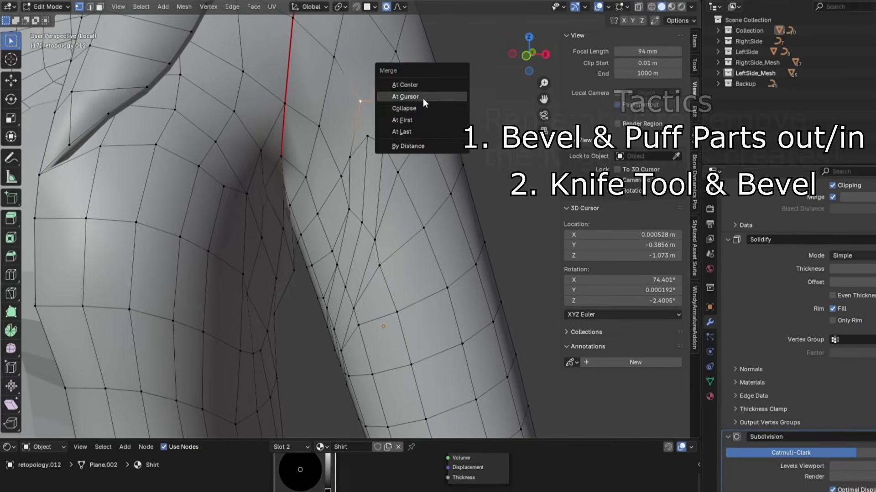
pyautogui.click(414, 83)
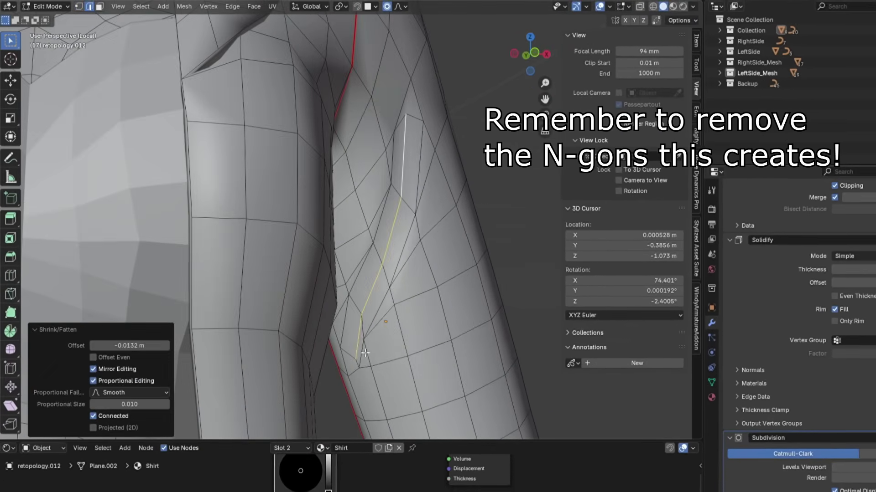
# Scale the selected edge loop above the folds on the jacket's sleeve.
pyautogui.scroll(-8, 451, 199)
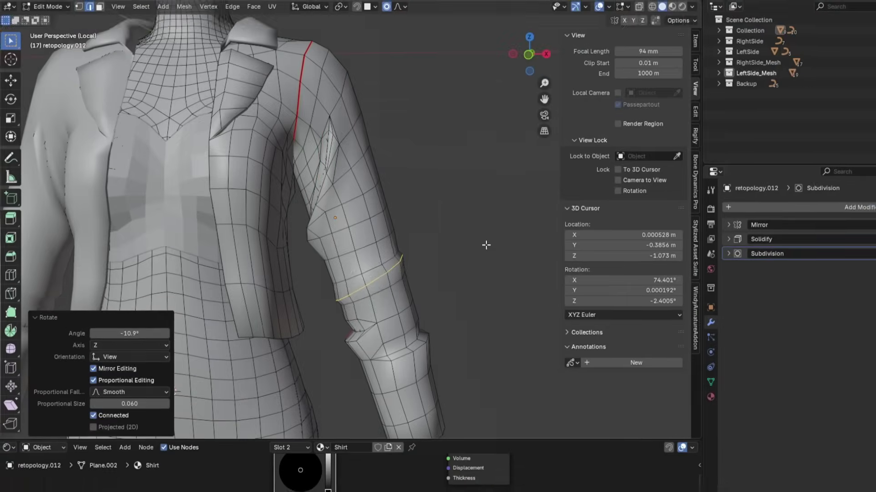
pyautogui.press('s')
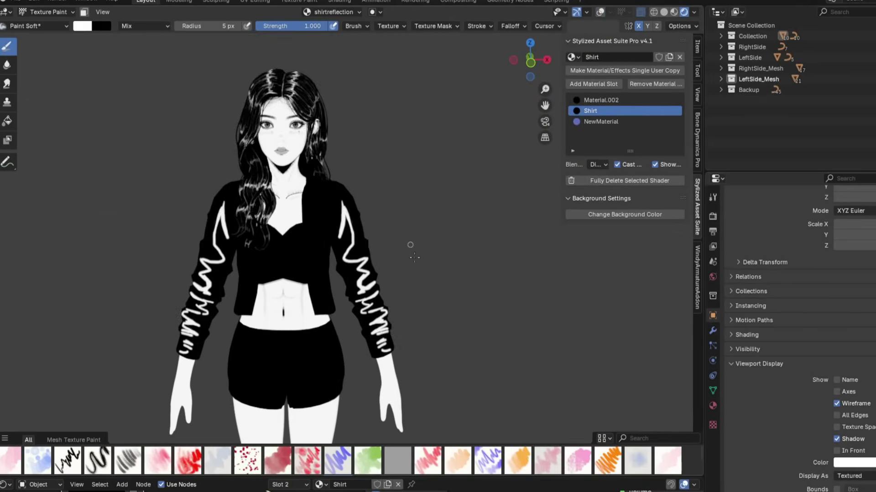
# Lower the Light Slider/Controller value of the jacket's NewMaterial.001 stylized lighting effect.
pyautogui.scroll(4, 420, 251)
pyautogui.scroll(-4, 420, 250)
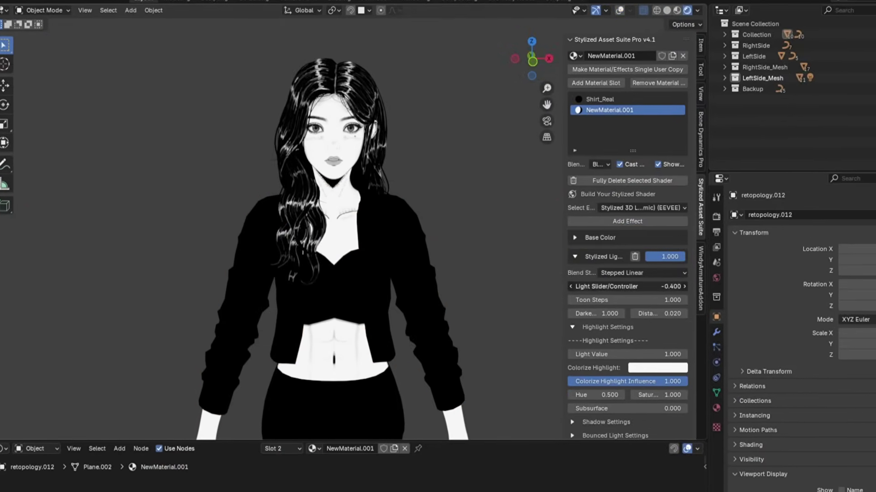
pyautogui.moveTo(628, 287); pyautogui.dragTo(614, 286)
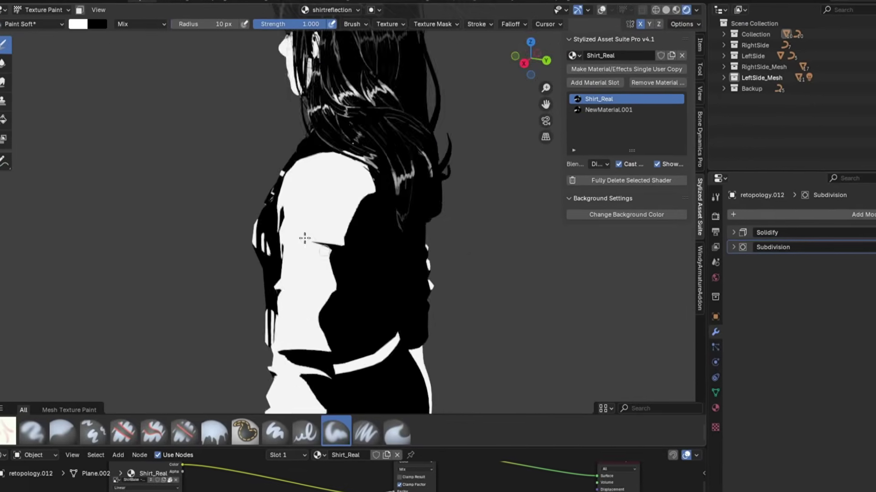
# Paint black strokes on the FinalShirt texture to close the outline around the bottom of the jacket's zipper pocket.
pyautogui.scroll(-2, 305, 238)
pyautogui.moveTo(305, 238); pyautogui.dragTo(414, 223, button='middle')
pyautogui.scroll(7, 391, 278)
pyautogui.moveTo(420, 279)
pyautogui.mouseDown(button='middle')
pyautogui.moveTo(348, 287)
pyautogui.moveTo(256, 255)
pyautogui.mouseUp(button='middle')
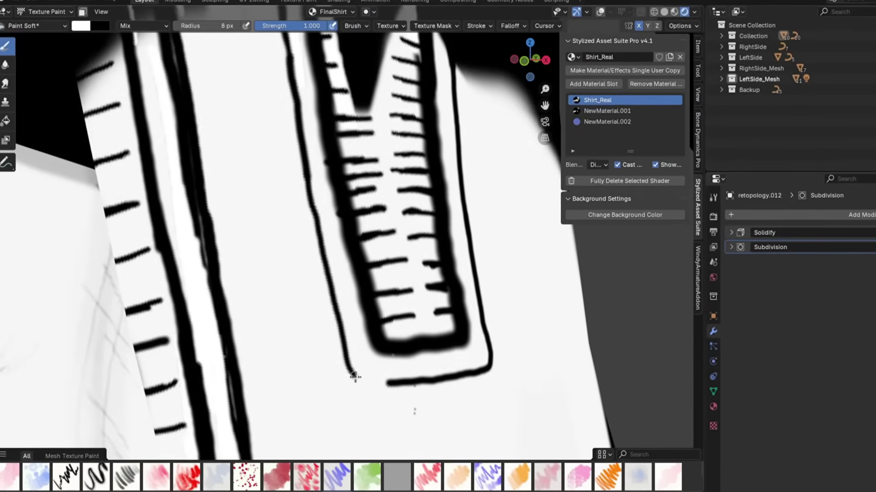
pyautogui.moveTo(355, 377); pyautogui.dragTo(388, 383)
pyautogui.scroll(-14, 388, 383)
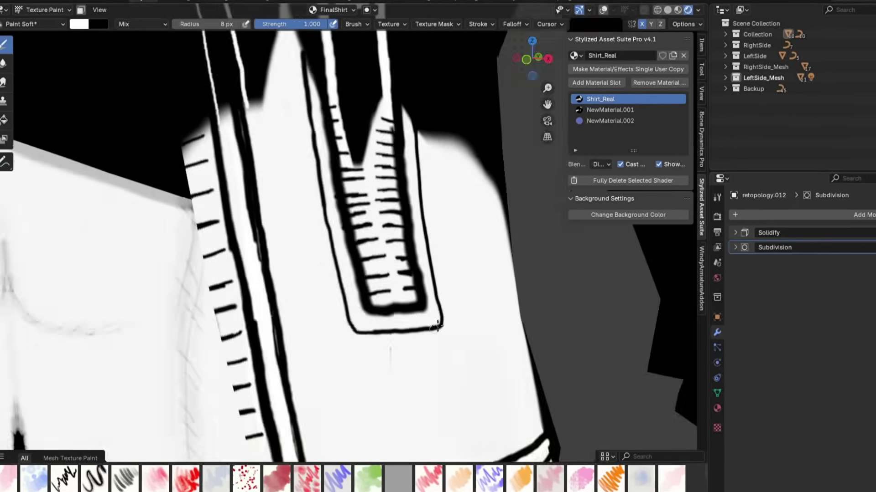
pyautogui.scroll(13, 346, 255)
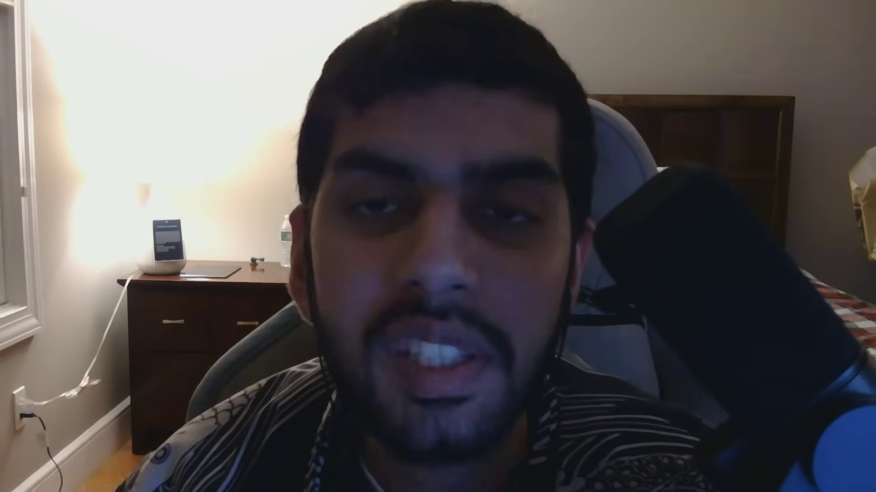
pyautogui.moveTo(640, 368); pyautogui.dragTo(680, 368)
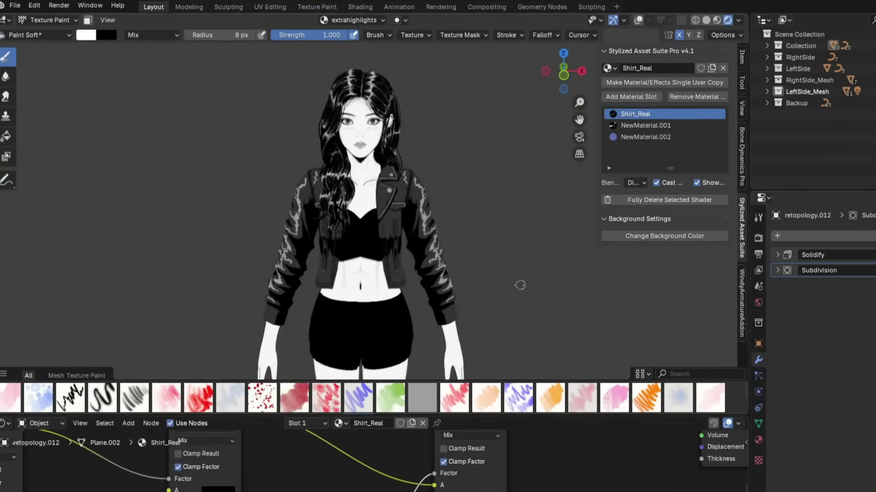
# Add a Power math node fed by the extrahighlights texture's color in the Shirt_Real material.
pyautogui.click(250, 460)
pyautogui.moveTo(250, 461); pyautogui.dragTo(292, 461)
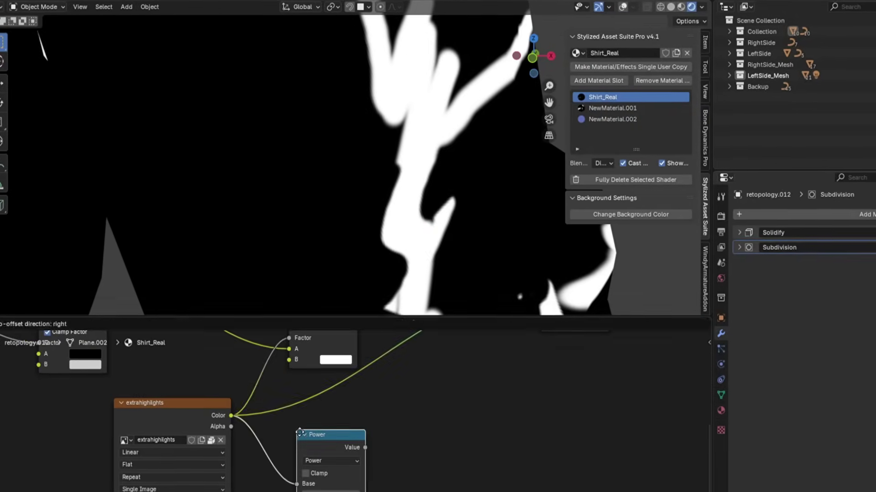
pyautogui.click(300, 432)
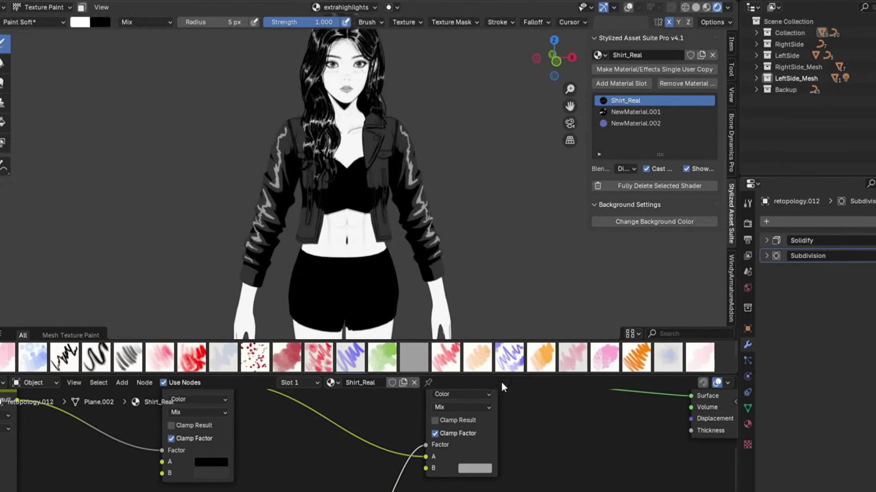
# Open the B color of the last Mix node in the Shirt_Real material.
pyautogui.click(472, 465)
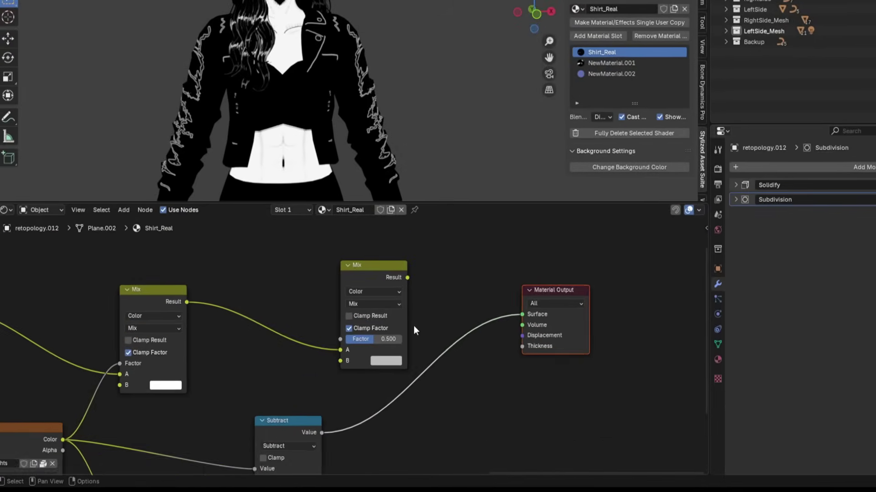
pyautogui.click(386, 361)
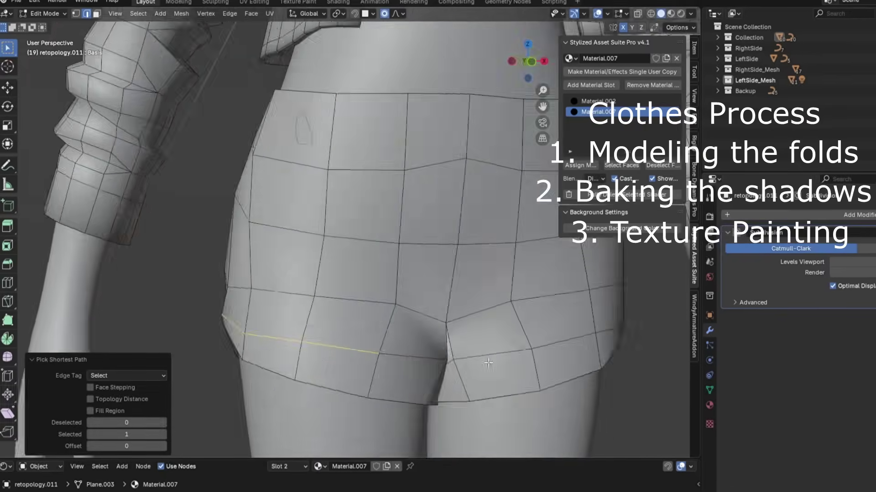
# Bevel the selected edges across the shorts' leg and merge the selected vertices near the crotch.
pyautogui.hotkey('ctrl', 'b')
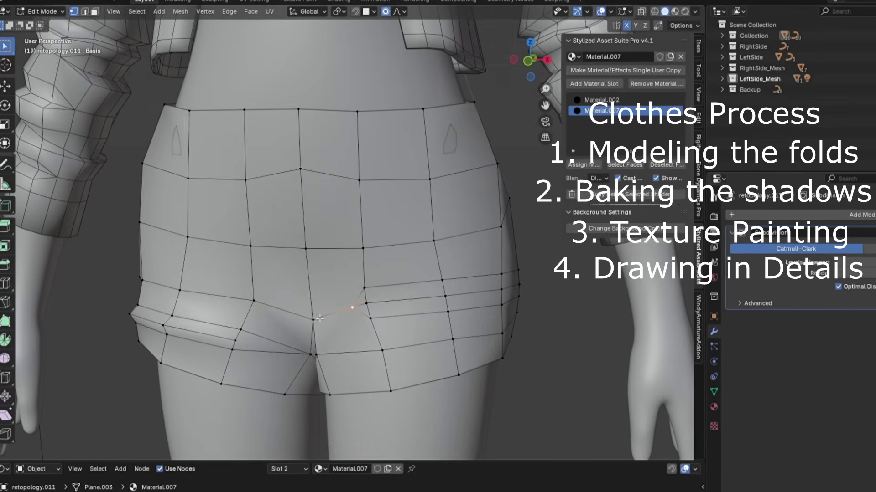
pyautogui.press('m')
pyautogui.click(396, 311)
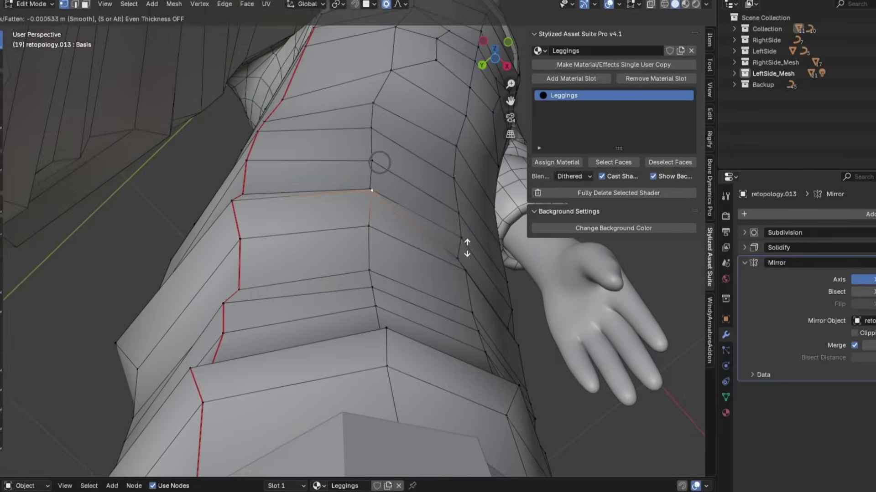
# Offset the selected leggings vertex slightly with Shrink/Fatten to refine a fabric fold.
pyautogui.click(466, 269)
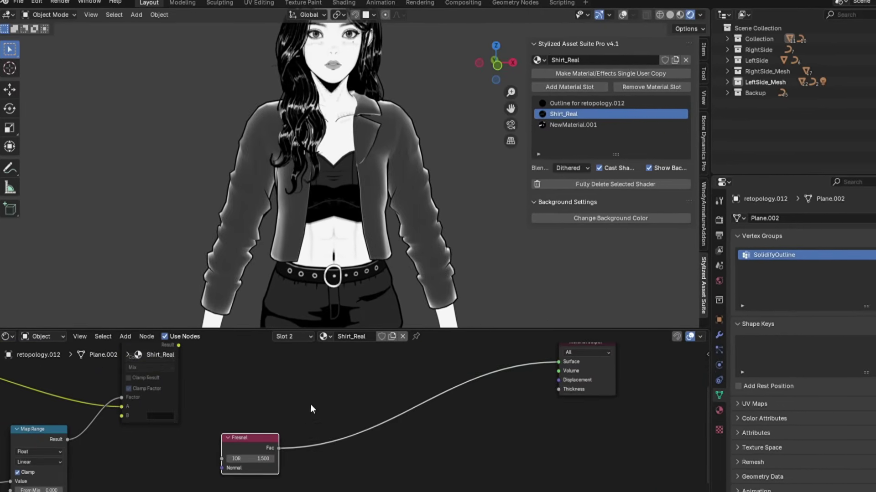
# Add Multiply and Map Range nodes after the Fresnel node in the jacket's Shirt_Real material.
pyautogui.hotkey('shift', 'a')
pyautogui.write('map')
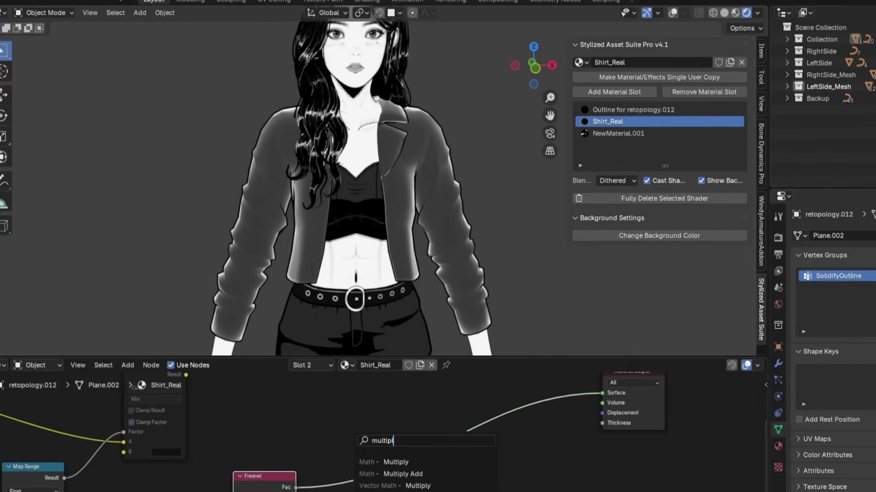
pyautogui.press('Return')
pyautogui.hotkey('shift', 'a')
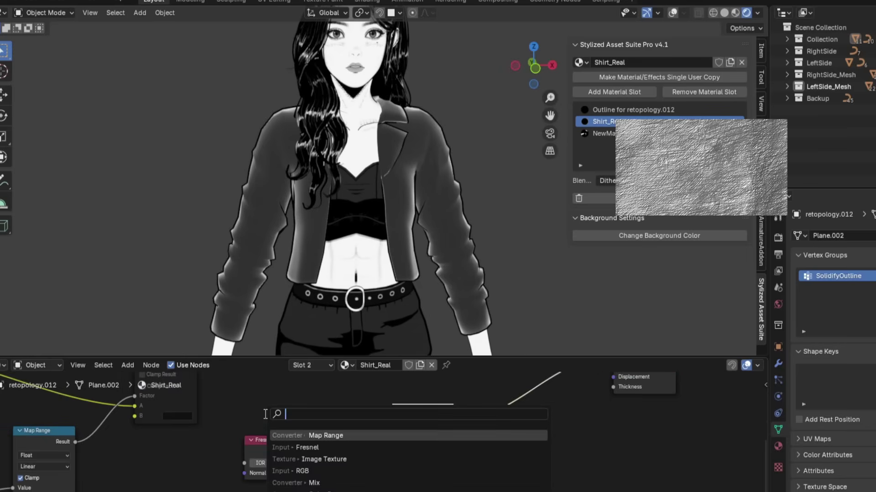
pyautogui.press('Return')
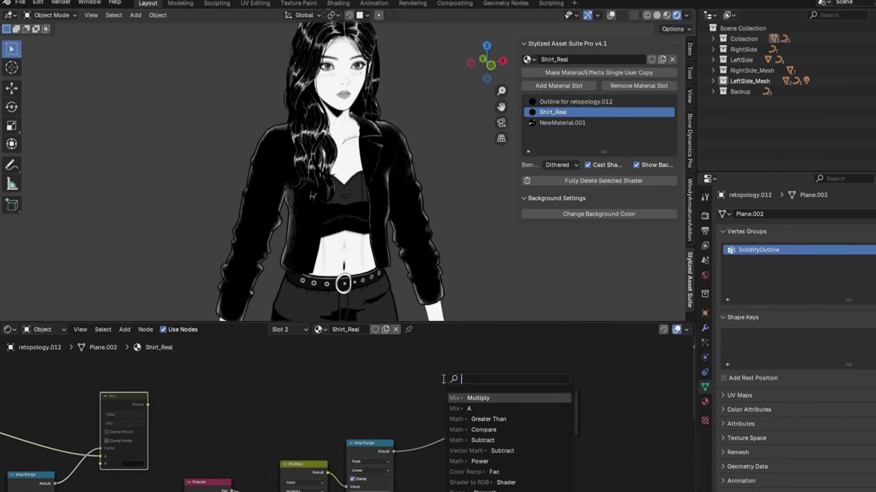
# Add a Mix node after the Map Range node in the jacket's Shirt_Real material.
pyautogui.click(458, 407)
pyautogui.click(441, 398)
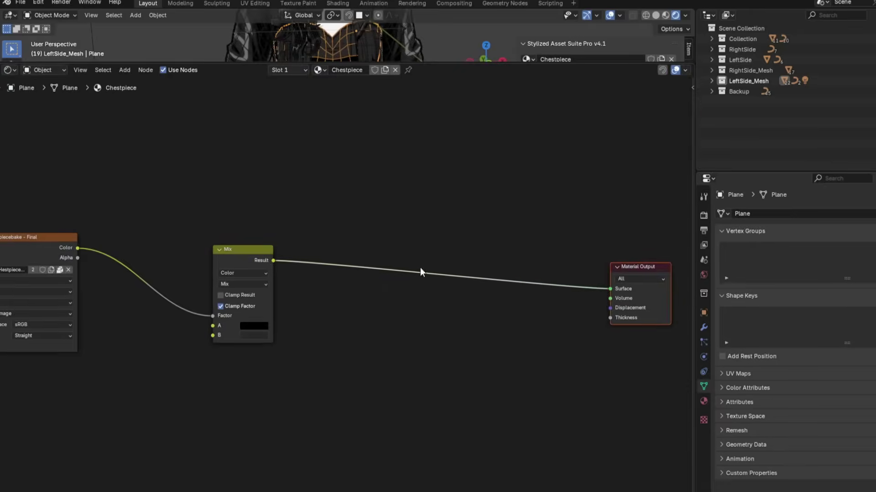
# Place the Fresnel, Multiply, Map Range and Mix nodes in the Chestpiece material, link the existing Mix into the new Mix's A, and output the result.
pyautogui.press('g')
pyautogui.click(219, 431)
pyautogui.moveTo(276, 263); pyautogui.dragTo(435, 366)
pyautogui.moveTo(437, 367); pyautogui.dragTo(409, 419, button='middle')
pyautogui.keyDown('ctrl'); pyautogui.keyDown('shift'); pyautogui.click(438, 351); pyautogui.keyUp('shift'); pyautogui.keyUp('ctrl')
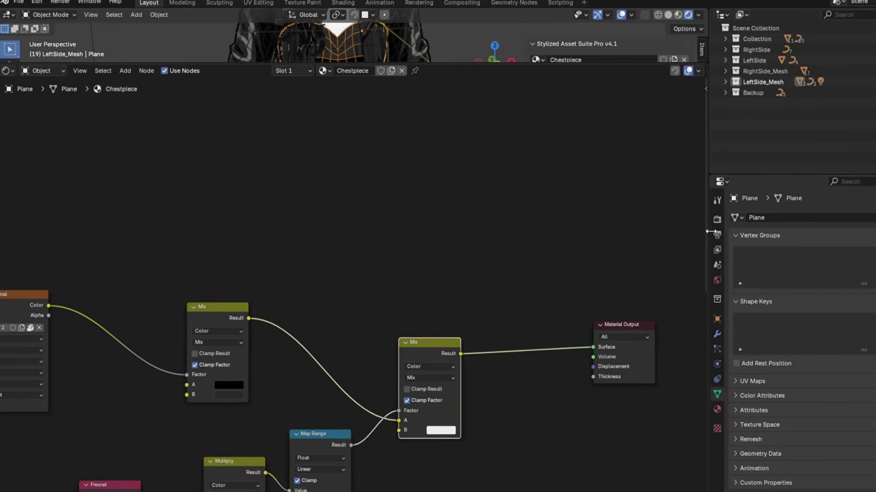
pyautogui.moveTo(435, 65); pyautogui.dragTo(435, 404)
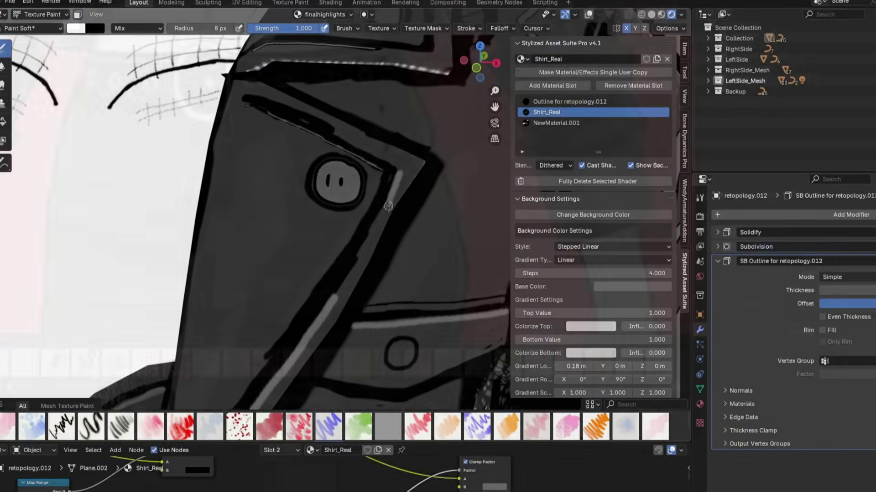
# Paint light highlight strokes along the jacket collar on finalhighlights and on the leggings folds on leggingsextrabrights.
pyautogui.moveTo(388, 206); pyautogui.dragTo(344, 279)
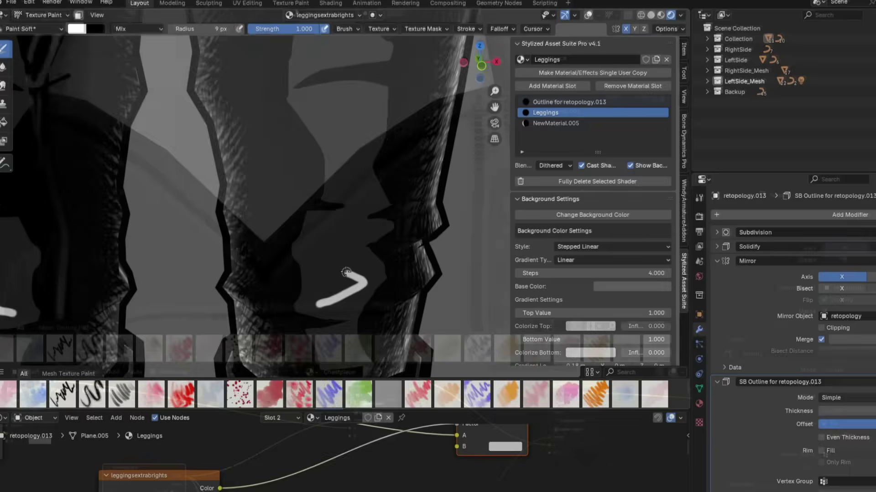
pyautogui.moveTo(307, 252); pyautogui.dragTo(381, 232)
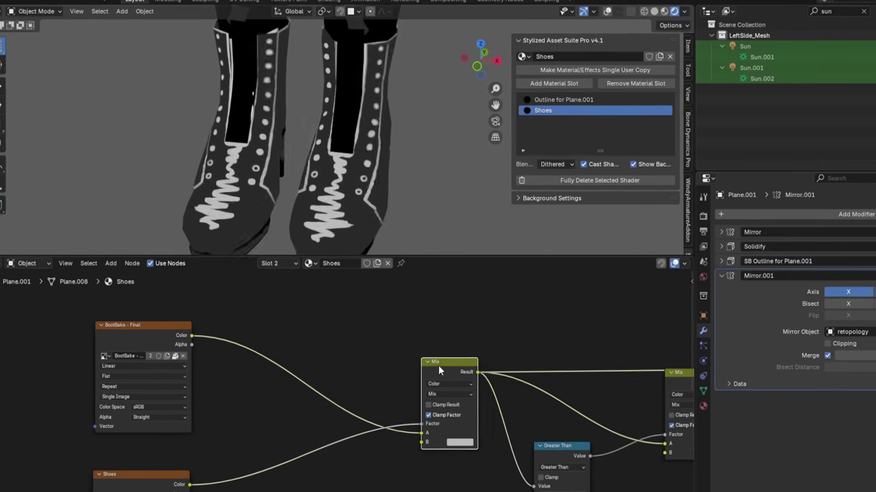
# Open the B color of the Mix node in the Shoes material and start mirroring the selected bootlace loop.
pyautogui.click(458, 442)
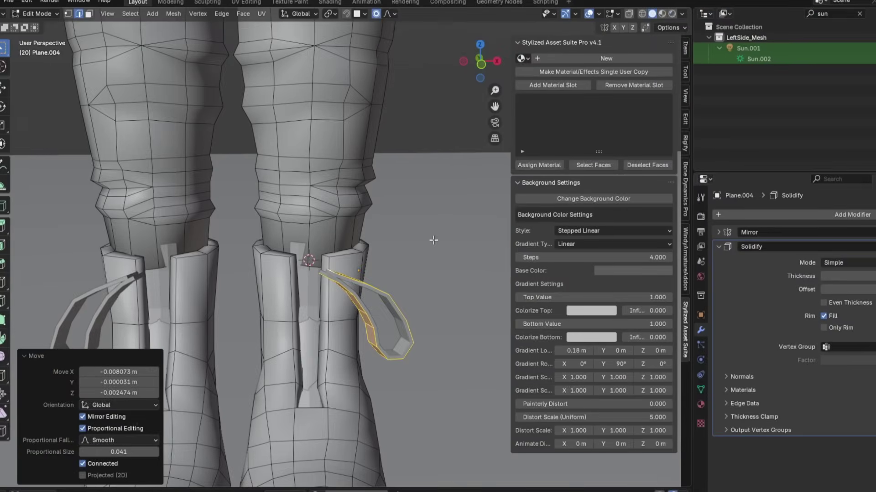
pyautogui.hotkey('ctrl', 'm')
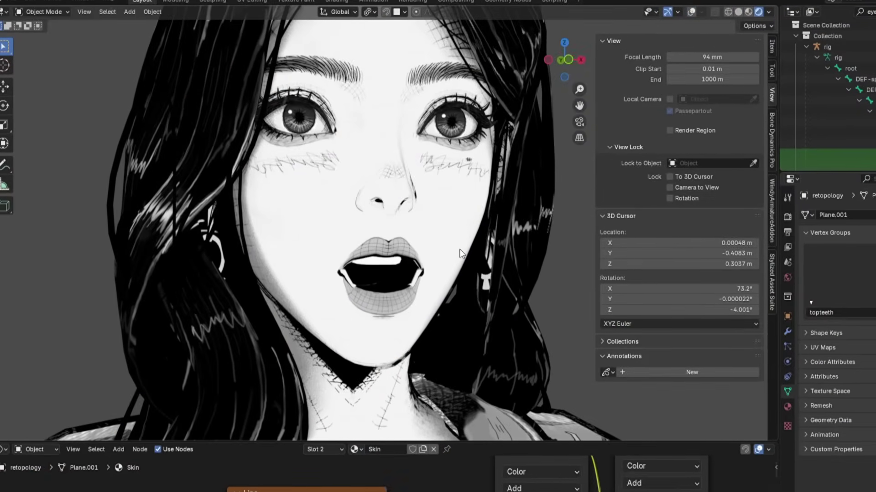
pyautogui.scroll(-2, 456, 257)
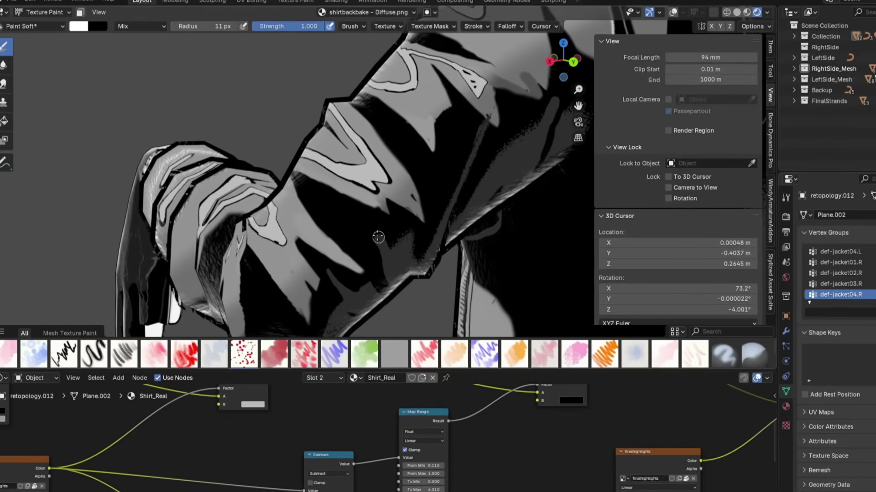
pyautogui.scroll(-6, 349, 203)
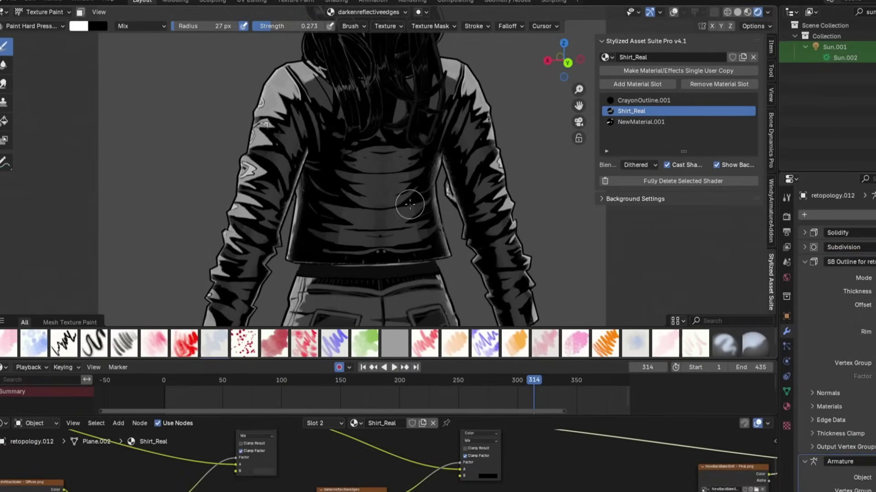
pyautogui.scroll(-6, 470, 171)
pyautogui.scroll(6, 481, 155)
pyautogui.scroll(-7, 416, 135)
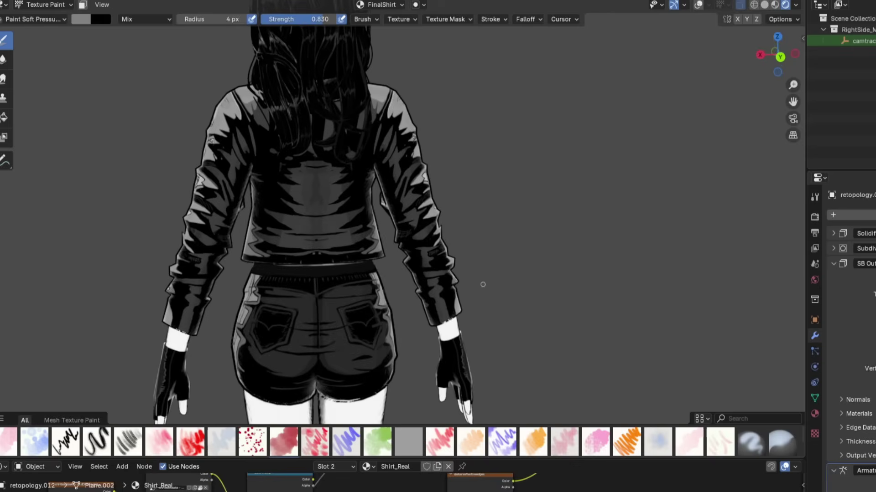
# Paint a soft gray stroke on the back of the jacket in the FinalShirt texture.
pyautogui.scroll(4, 482, 284)
pyautogui.moveTo(483, 285); pyautogui.dragTo(495, 285, button='middle')
pyautogui.keyDown('shift'); pyautogui.moveTo(483, 284); pyautogui.dragTo(430, 246, button='middle'); pyautogui.keyUp('shift')
pyautogui.scroll(6, 430, 289)
pyautogui.moveTo(374, 308); pyautogui.dragTo(340, 326)
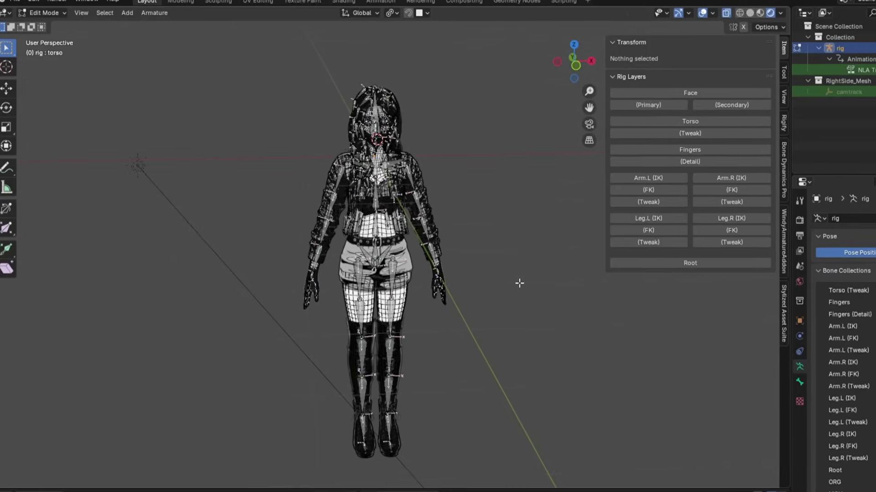
# Set the Bendy Bones segments of the DEF-upper_arm.L.001 bone to 1.
pyautogui.moveTo(531, 297)
pyautogui.mouseDown(button='middle')
pyautogui.moveTo(604, 292)
pyautogui.moveTo(529, 307)
pyautogui.mouseUp(button='middle')
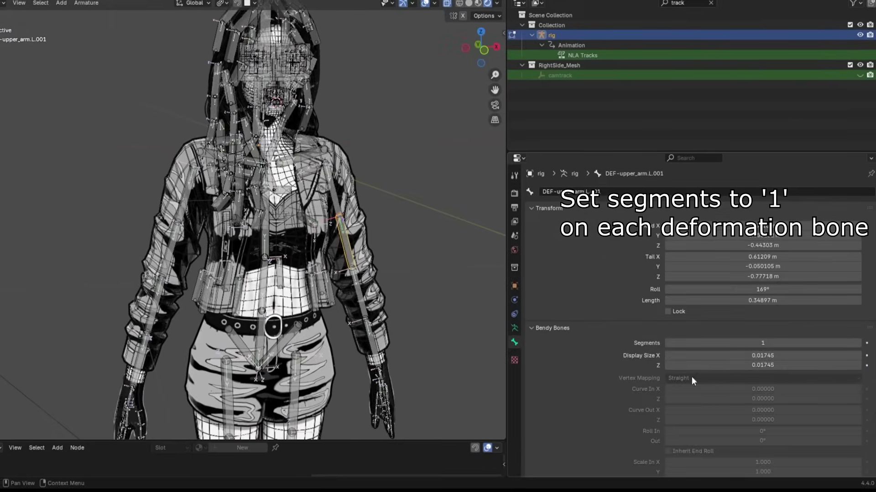
pyautogui.moveTo(760, 342); pyautogui.dragTo(801, 342)
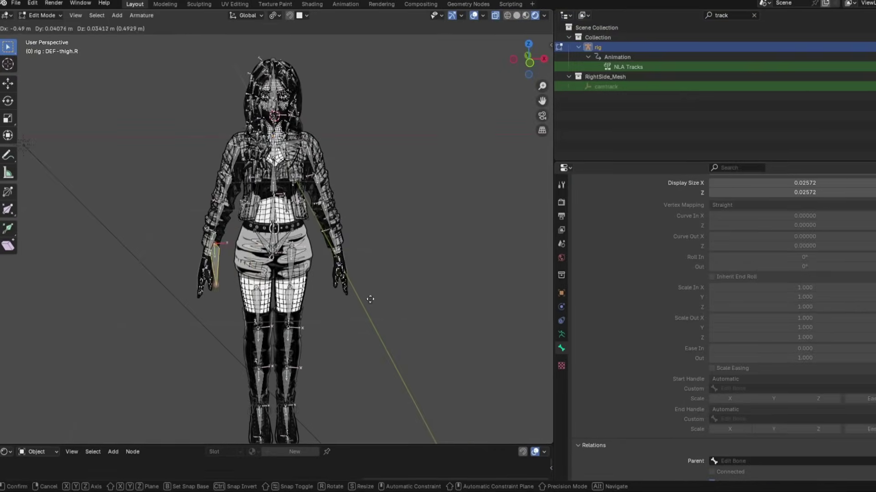
# Test-move the DEF-forearm.L deformation bone, cancel the move, and switch the rig out of Edit Mode to Pose Mode.
pyautogui.press('g')
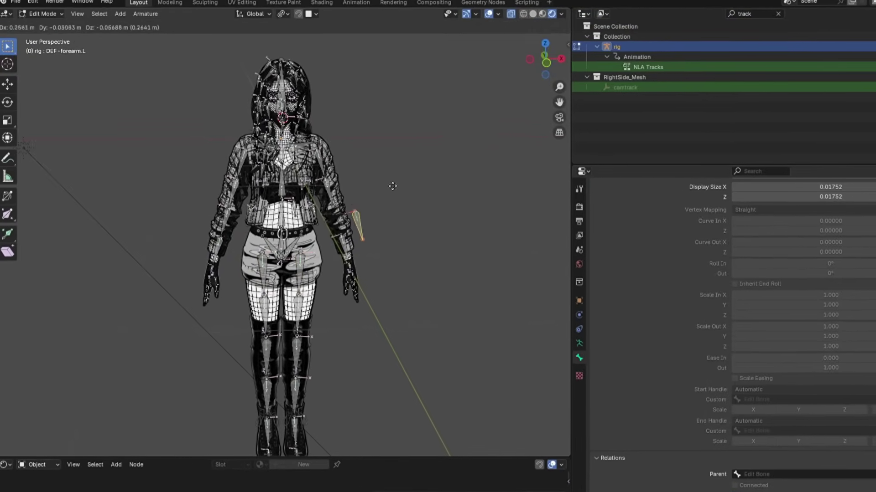
pyautogui.press('Escape')
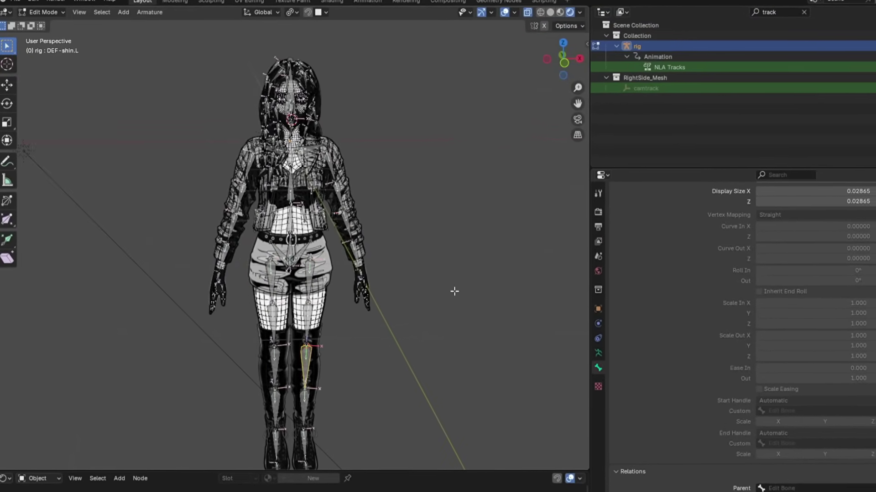
pyautogui.hotkey('ctrl', 'Tab')
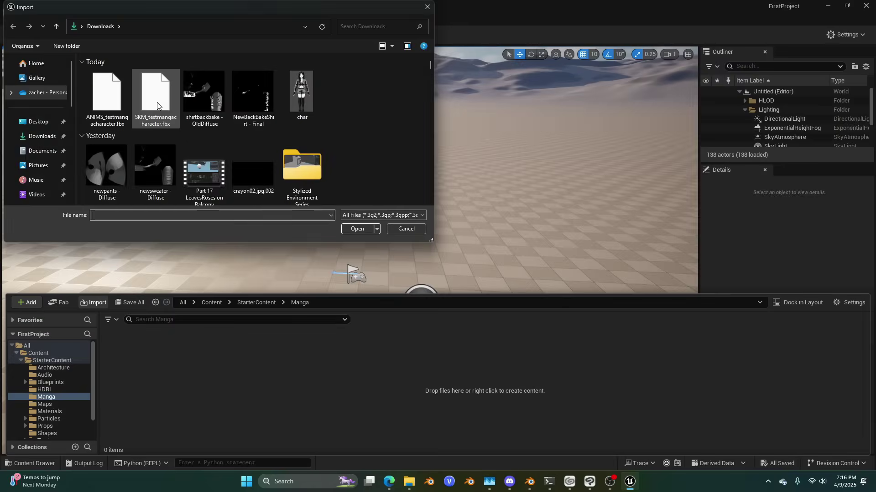
# Import SKM_testmangacharacter.fbx into the Manga folder in Unreal Engine and place its skeletal mesh in the level.
pyautogui.click(357, 227)
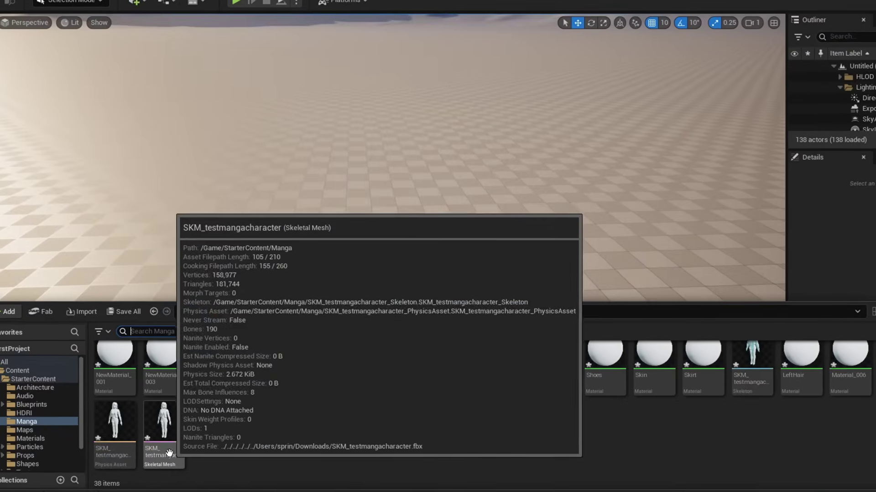
pyautogui.moveTo(173, 447); pyautogui.dragTo(413, 273)
pyautogui.moveTo(412, 241); pyautogui.dragTo(379, 131)
pyautogui.moveTo(380, 132); pyautogui.dragTo(424, 101, button='right')
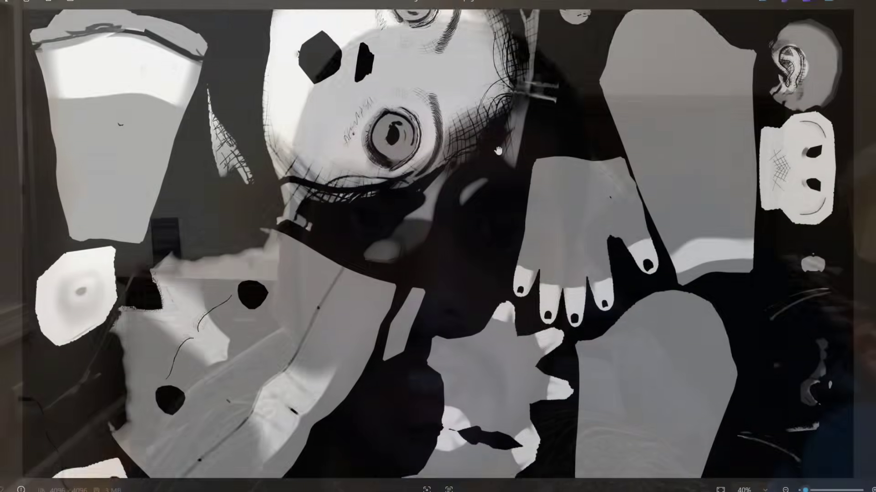
# Examine the baked skin texture and MangaCharJacket - Final.png in the image viewer.
pyautogui.moveTo(498, 66); pyautogui.dragTo(498, 235)
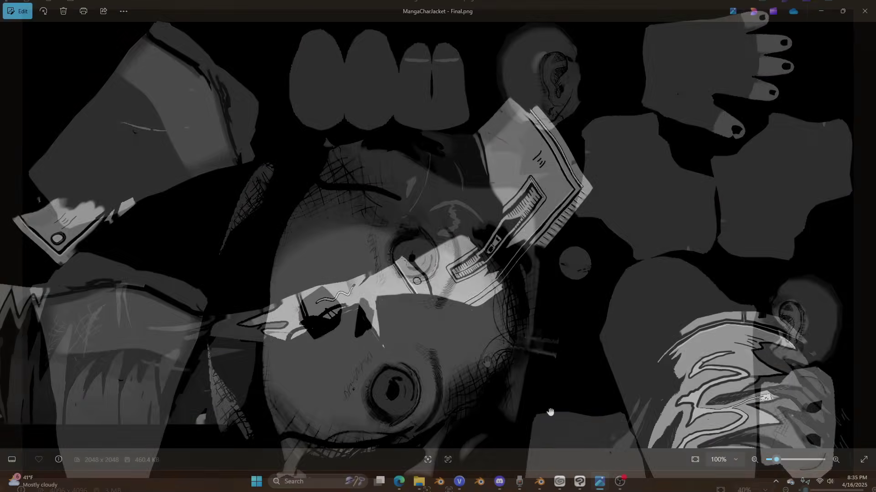
pyautogui.moveTo(551, 414); pyautogui.dragTo(535, 117)
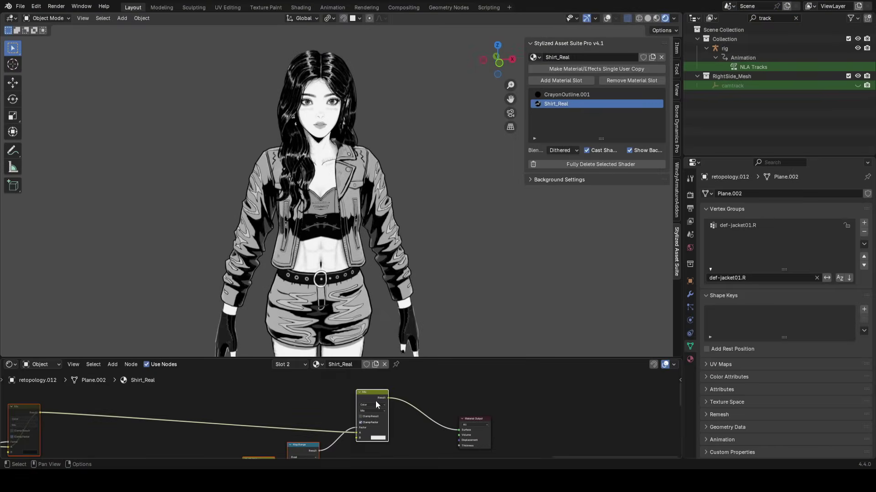
# Switch to Blender and copy the selected shader nodes of the jacket's Shirt_Real material.
pyautogui.rightClick(375, 397)
pyautogui.click(313, 297)
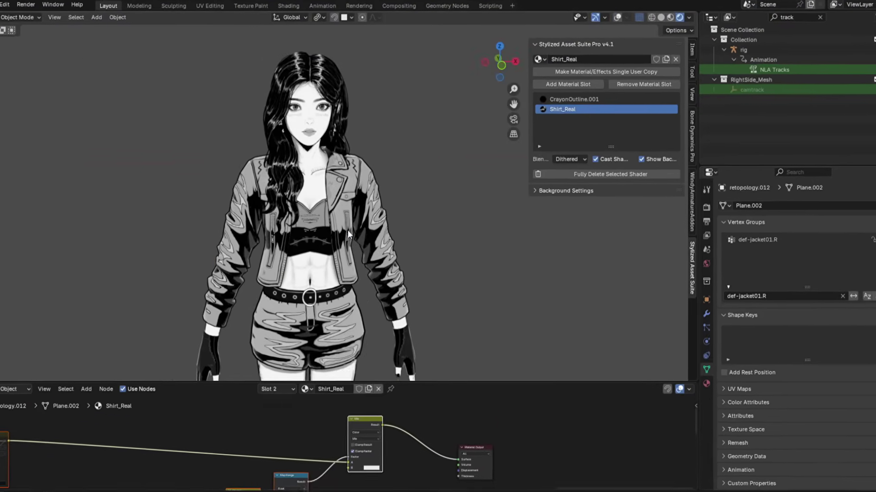
# Add a third material slot to the jacket, assign all its faces to it, and create a new material there.
pyautogui.click(573, 81)
pyautogui.hotkey('shift', 'alt', 'z')
pyautogui.press('Tab')
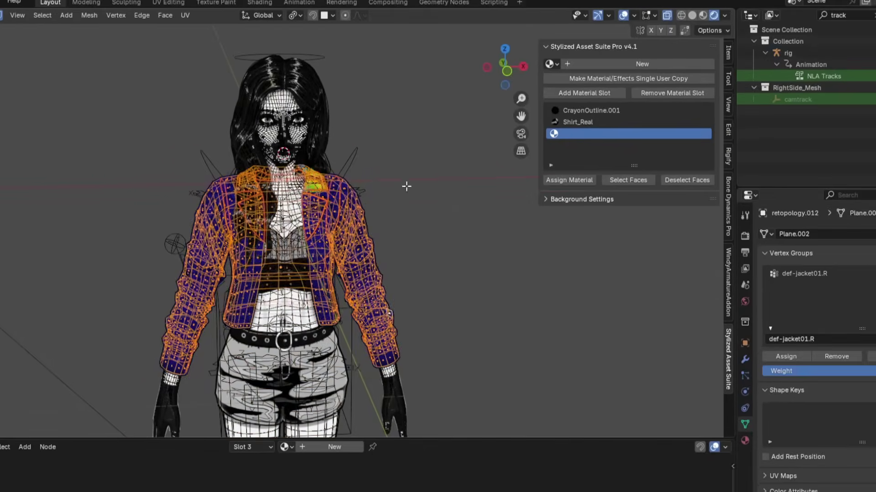
pyautogui.click(569, 180)
pyautogui.click(642, 64)
pyautogui.press('Tab')
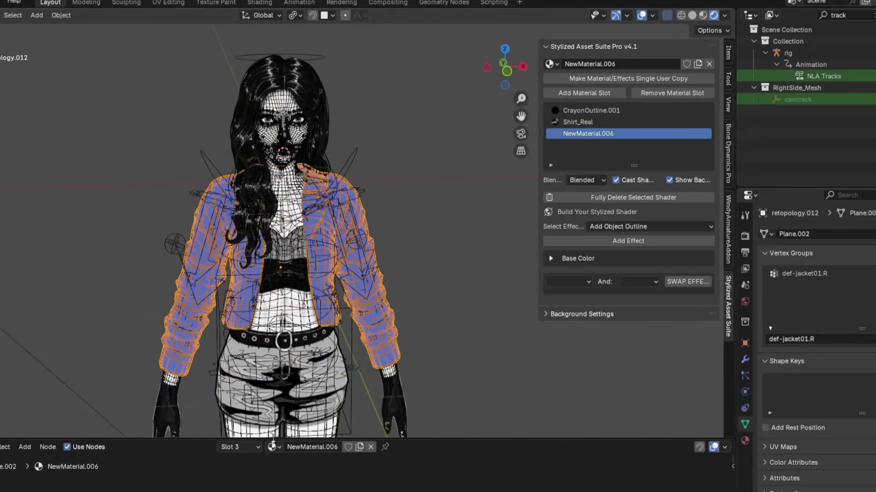
# Paste the copied nodes into the basecolor.007 group of NewMaterial.006 and link their last Mix so it drives the group's color.
pyautogui.moveTo(273, 439); pyautogui.dragTo(274, 286)
pyautogui.press('Home')
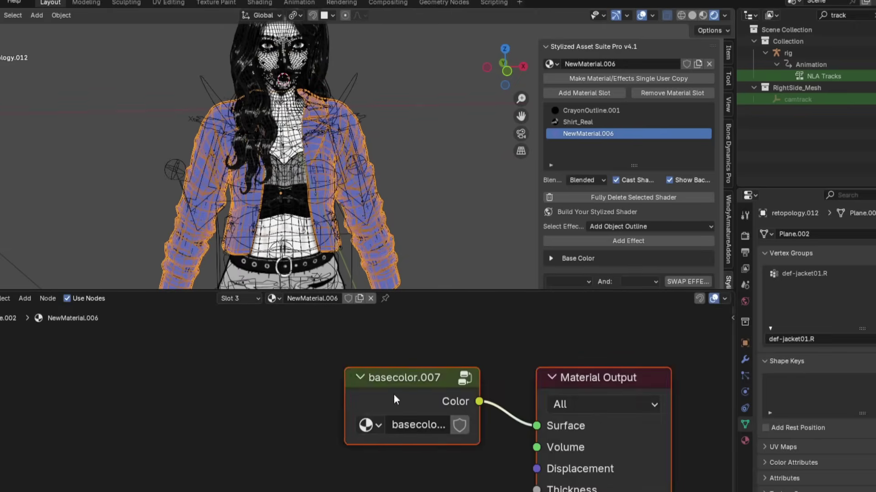
pyautogui.press('Tab')
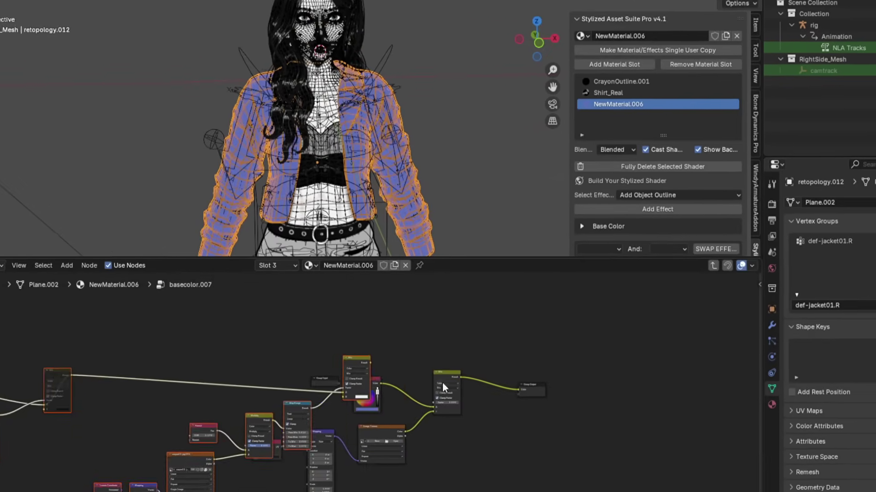
pyautogui.scroll(4, 443, 383)
pyautogui.moveTo(114, 388); pyautogui.dragTo(156, 378)
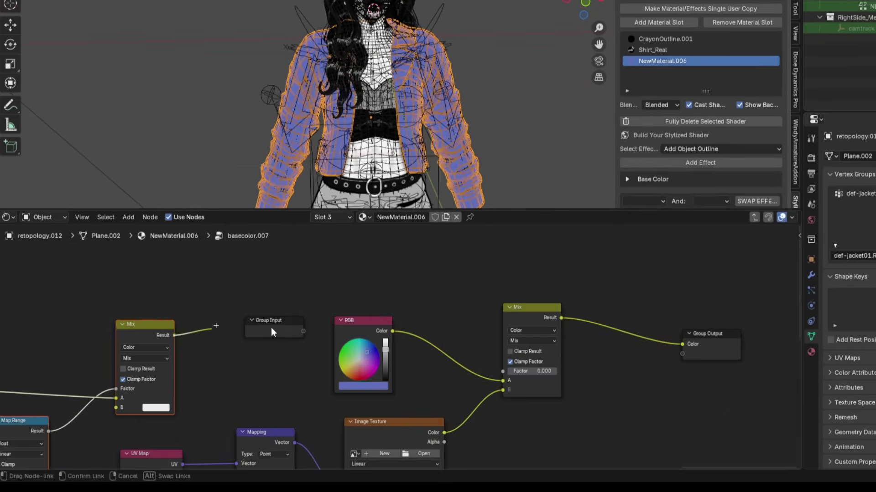
pyautogui.press('Tab')
pyautogui.moveTo(506, 209); pyautogui.dragTo(502, 384)
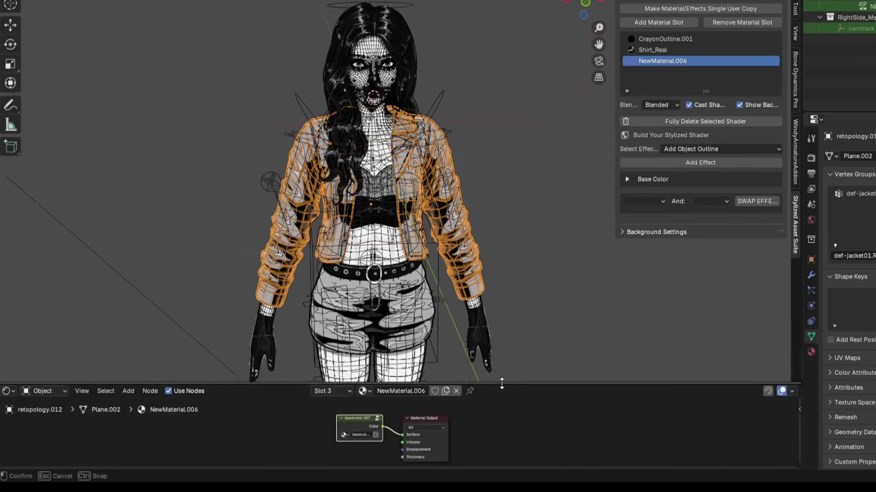
# Hide the viewport overlays and remove the Shirt_Real material slot from the jacket.
pyautogui.hotkey('alt', 'shift', 'z')
pyautogui.click(639, 51)
pyautogui.click(743, 23)
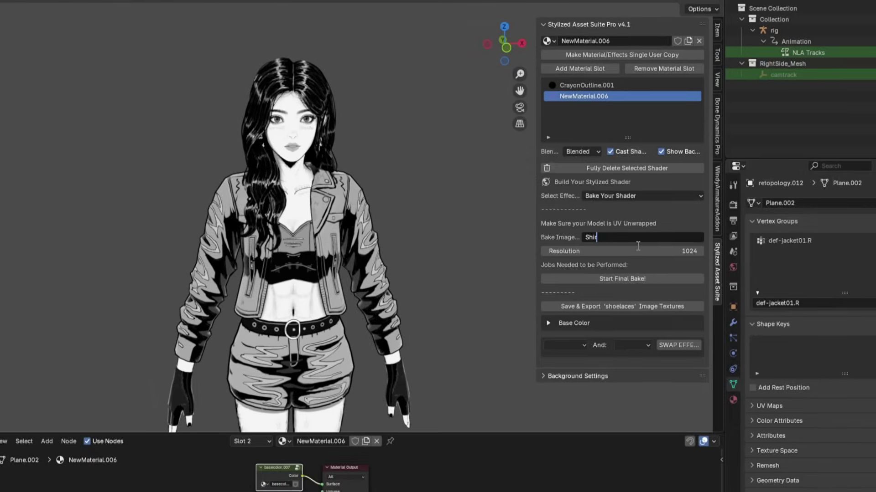
# Bake the jacket's shader to an image texture named Shirt/Jacket at a resolution of 2048.
pyautogui.click(664, 234)
pyautogui.write('2048')
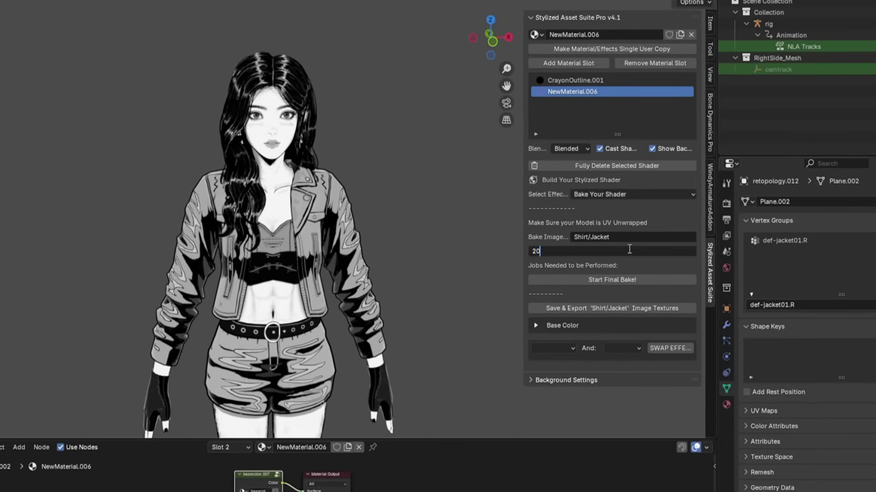
pyautogui.press('Return')
pyautogui.click(584, 280)
pyautogui.moveTo(387, 443); pyautogui.dragTo(413, 175)
pyautogui.moveTo(248, 361); pyautogui.dragTo(78, 372)
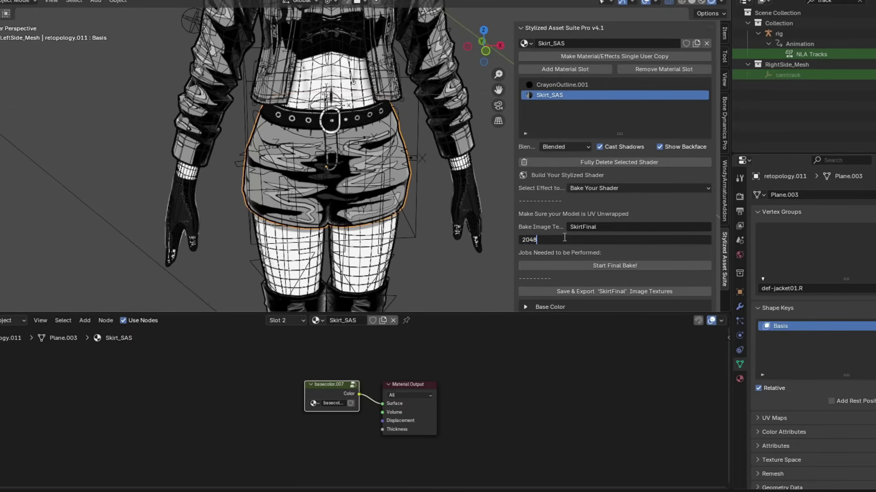
# Bake the shorts' Skirt_SAS shader to the SkirtFinal image texture at a resolution of 2048.
pyautogui.press('Return')
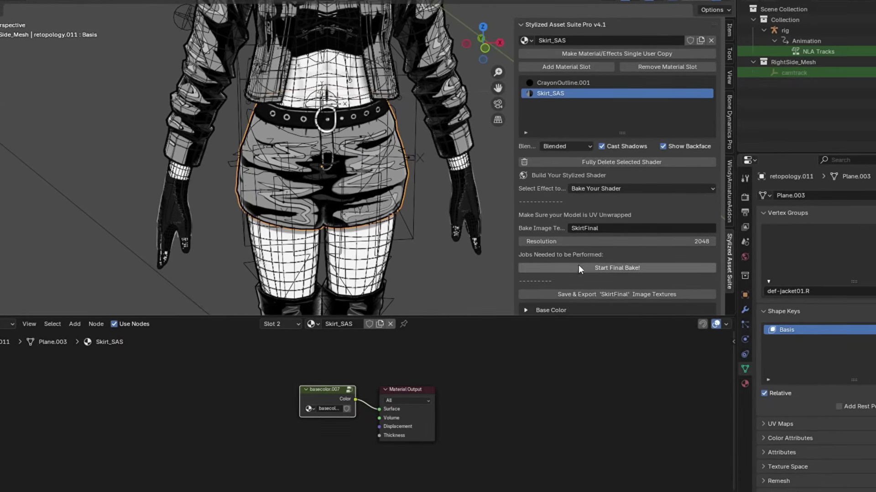
pyautogui.click(588, 268)
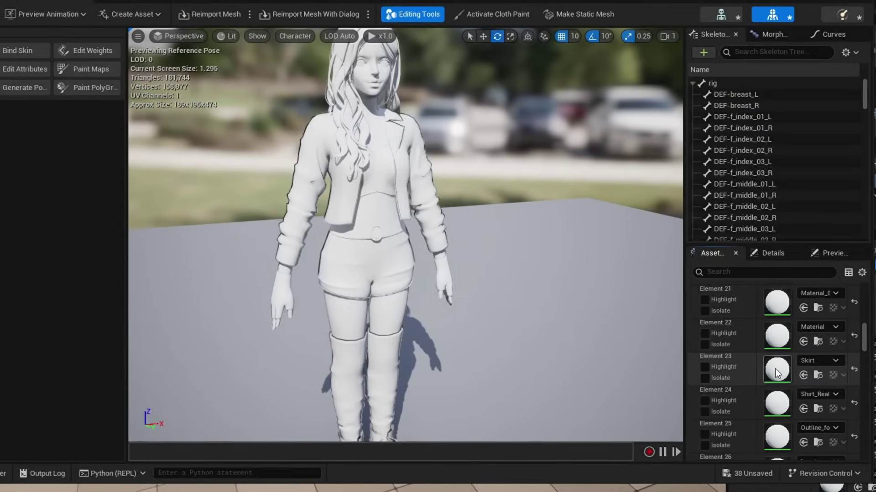
# In Unreal Engine, add the baked skirt texture to the Skirt material and connect its RGB output to Emissive Color.
pyautogui.doubleClick(777, 369)
pyautogui.moveTo(368, 160); pyautogui.dragTo(516, 345)
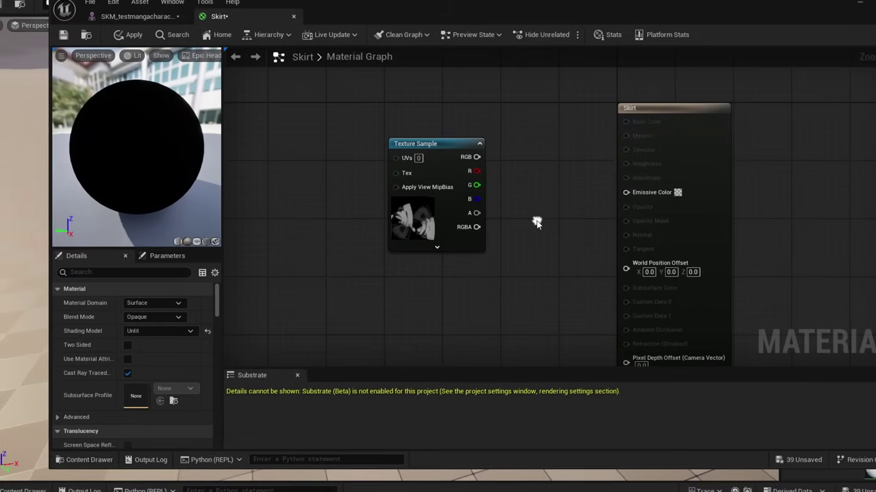
pyautogui.moveTo(618, 192); pyautogui.dragTo(621, 194)
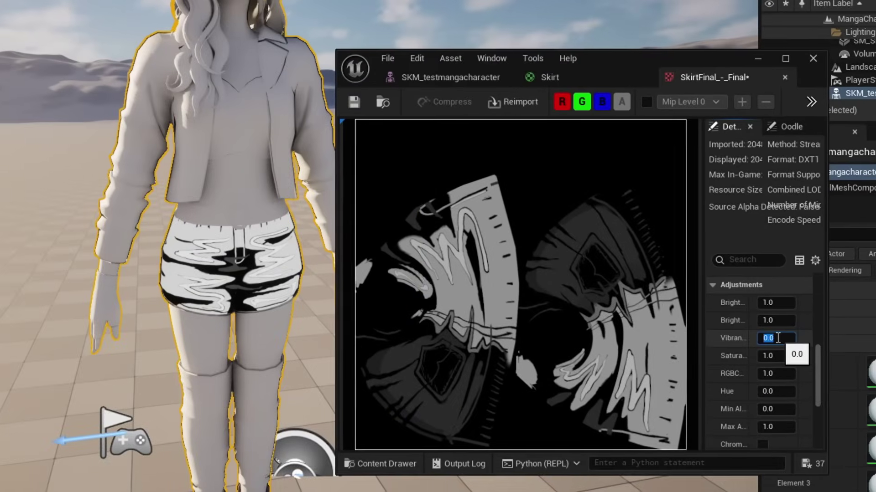
# Try a different brightness curve on the SkirtFinal_-_Final texture, restore it to 1, and set the brightness to 0.5.
pyautogui.moveTo(764, 318); pyautogui.dragTo(782, 318)
pyautogui.click(766, 318)
pyautogui.write('1')
pyautogui.press('Return')
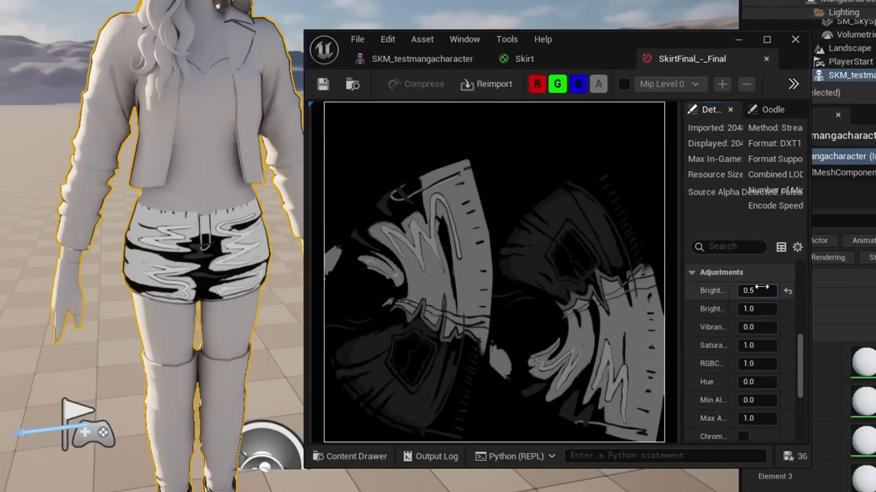
# Set the brightness of the SkirtFinal_-_Final texture to 0.4.
pyautogui.click(760, 290)
pyautogui.write('0.4')
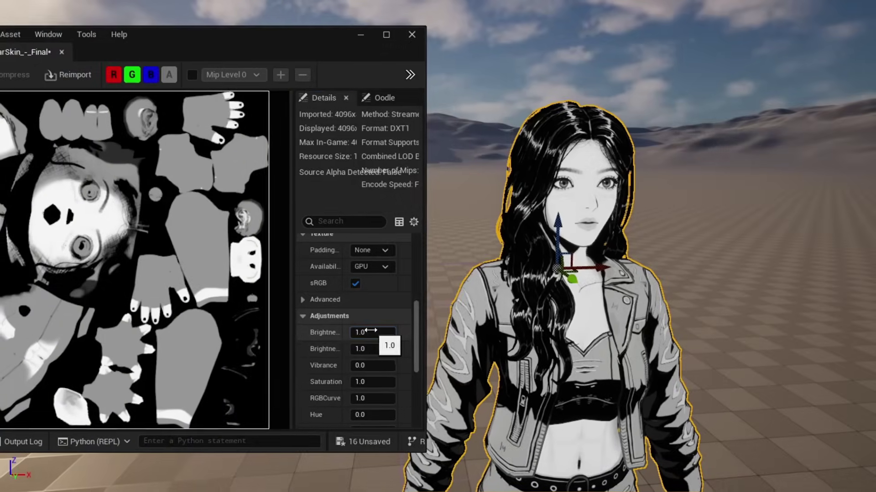
# Open the brightness curve value of the character's skin texture for editing.
pyautogui.moveTo(363, 334); pyautogui.dragTo(369, 333)
pyautogui.click(400, 335)
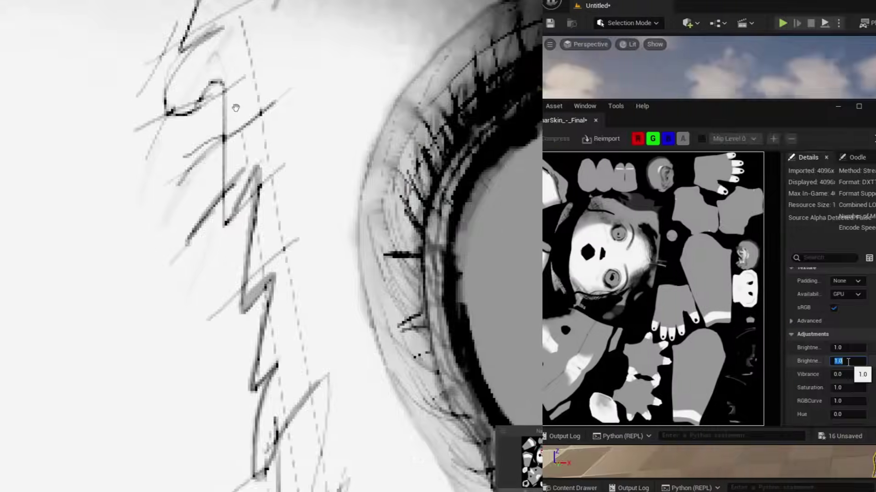
pyautogui.scroll(3, 449, 188)
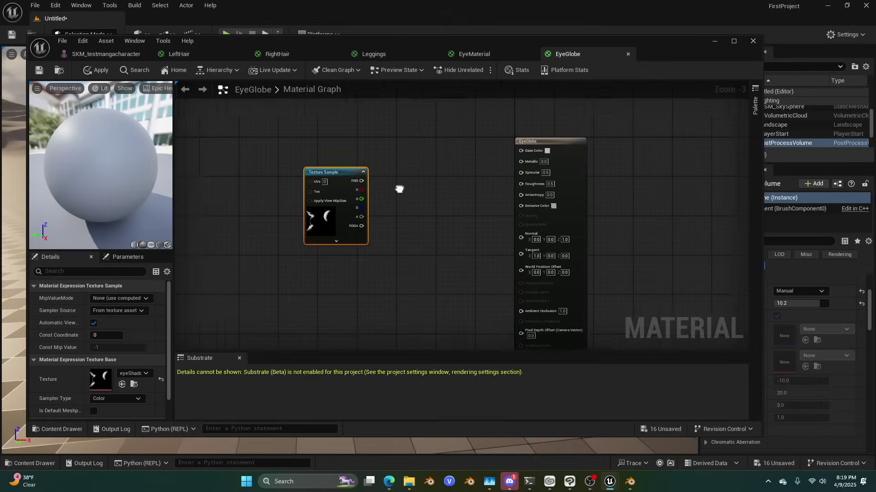
# In Skin_Material, add a Subtract node fed by the output of the Power node.
pyautogui.scroll(2, 404, 171)
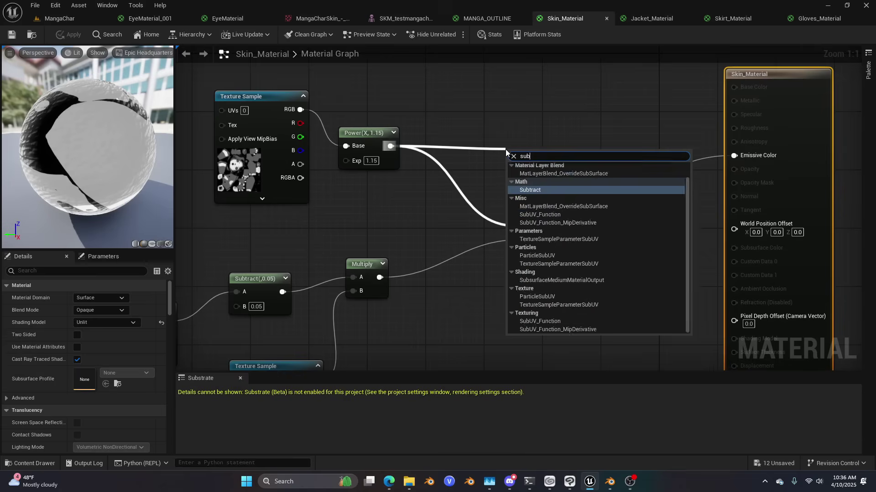
pyautogui.click(529, 178)
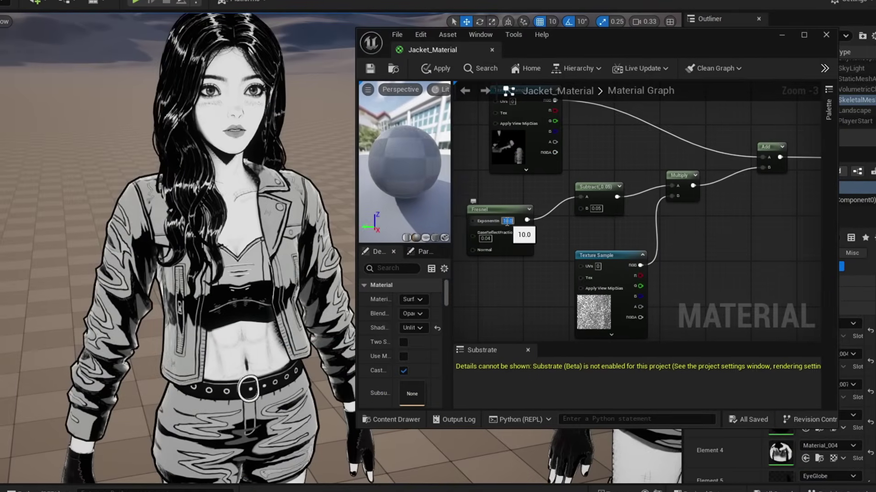
# In Jacket_Material, set the Fresnel node's ExponentIn to 10 and save the material.
pyautogui.moveTo(629, 217); pyautogui.dragTo(640, 214, button='right')
pyautogui.click(516, 227)
pyautogui.write('10')
pyautogui.press('Return')
pyautogui.hotkey('ctrl', 's')
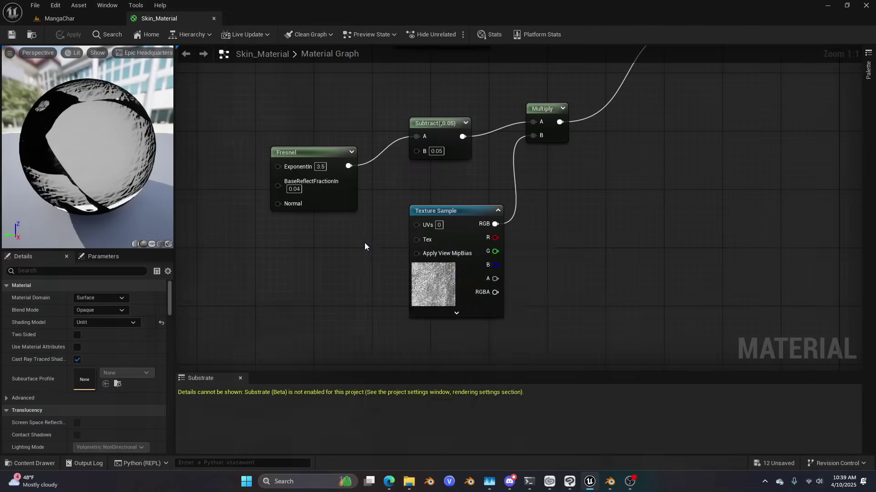
# In Skin_Material, add a TexCoord node beside the noise Texture Sample and feed its output into a new Multiply node.
pyautogui.rightClick(367, 247)
pyautogui.write('texcoord')
pyautogui.press('Return')
pyautogui.moveTo(373, 254); pyautogui.dragTo(204, 261)
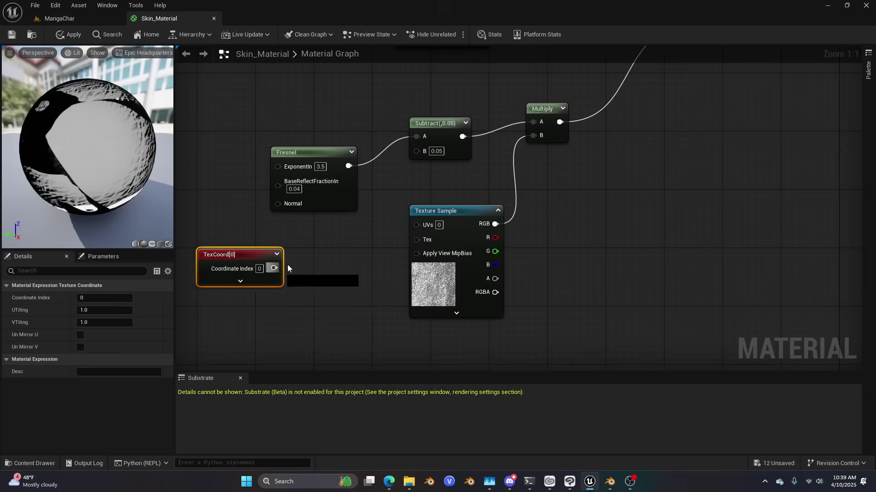
pyautogui.write('mult')
pyautogui.click(360, 305)
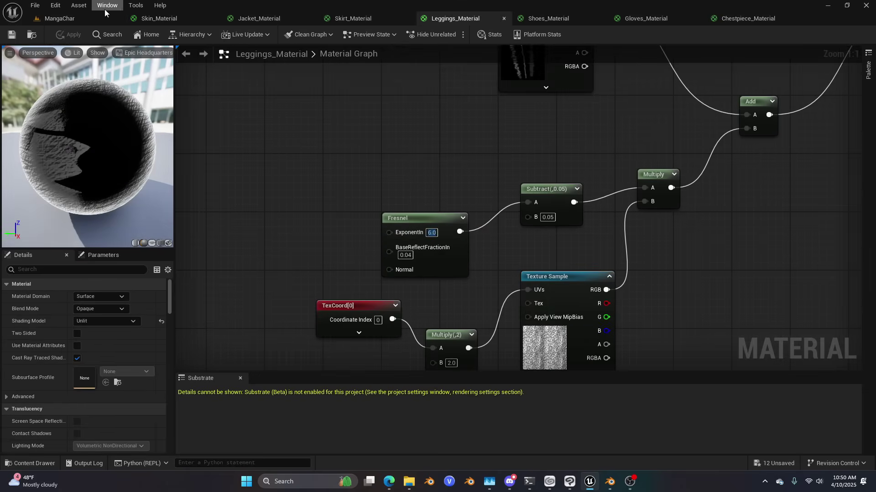
# In the MangaChar level, lower the viewport's field of view and view the shaded character from the front.
pyautogui.click(59, 18)
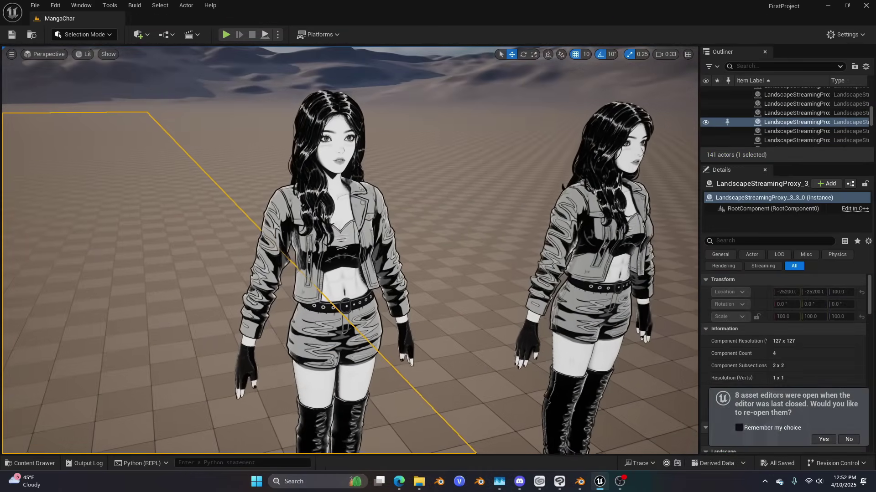
pyautogui.moveTo(349, 250); pyautogui.dragTo(333, 242, button='right')
pyautogui.click(11, 54)
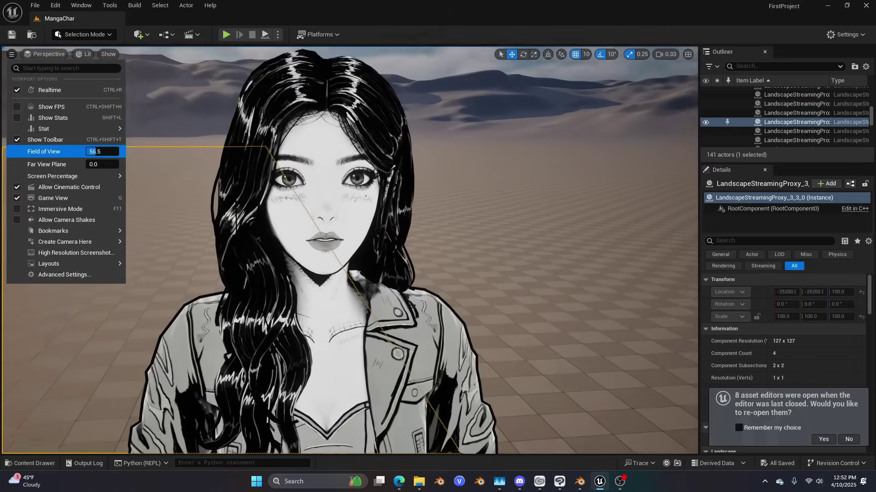
pyautogui.click(100, 152)
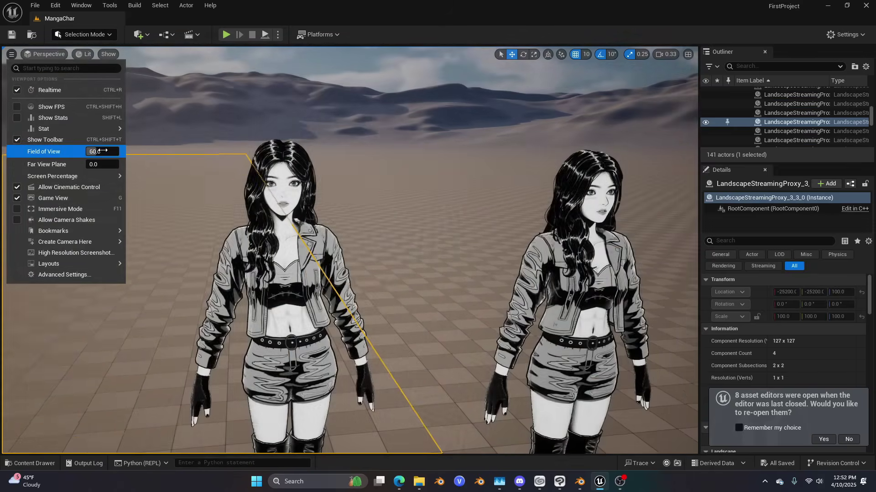
pyautogui.moveTo(101, 150); pyautogui.dragTo(73, 152)
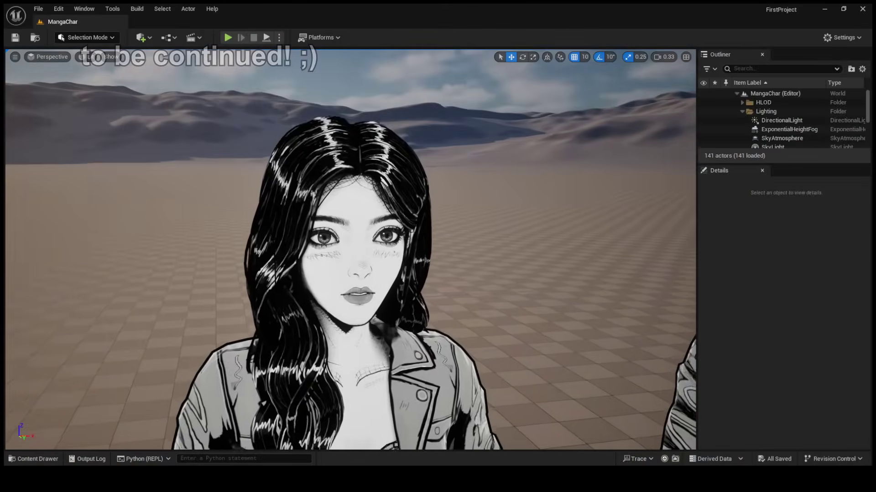
pyautogui.moveTo(350, 249); pyautogui.dragTo(343, 299, button='right')
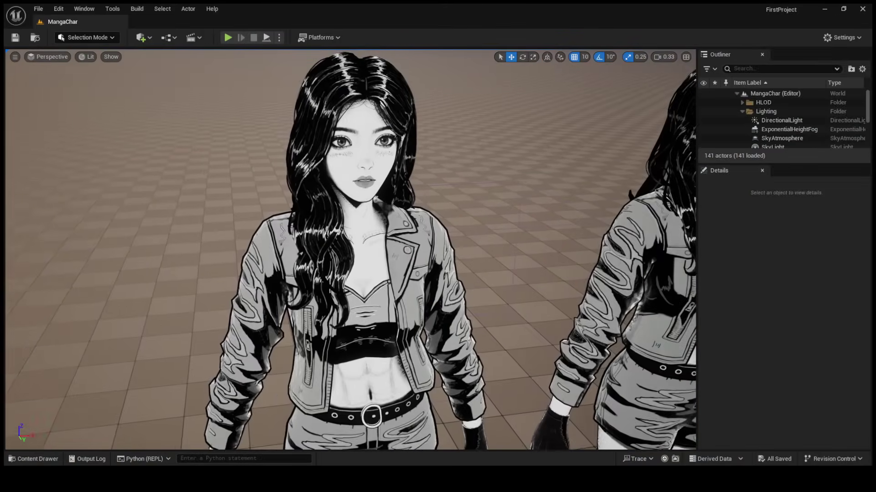